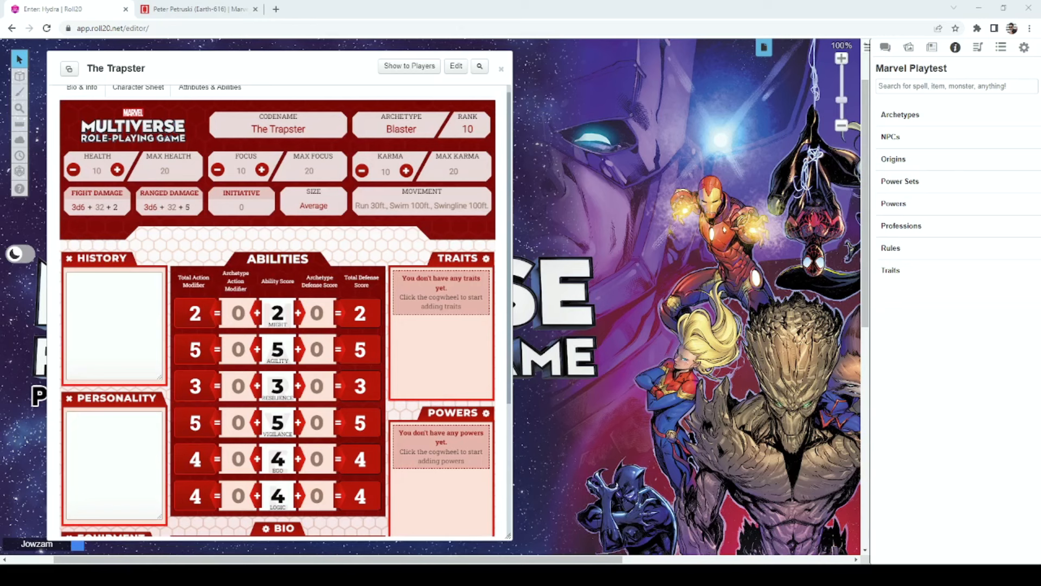
Review the character's abilities and power grid on the Marvel Database wiki page, then return to the Trapster sheet in Roll20
click(211, 9)
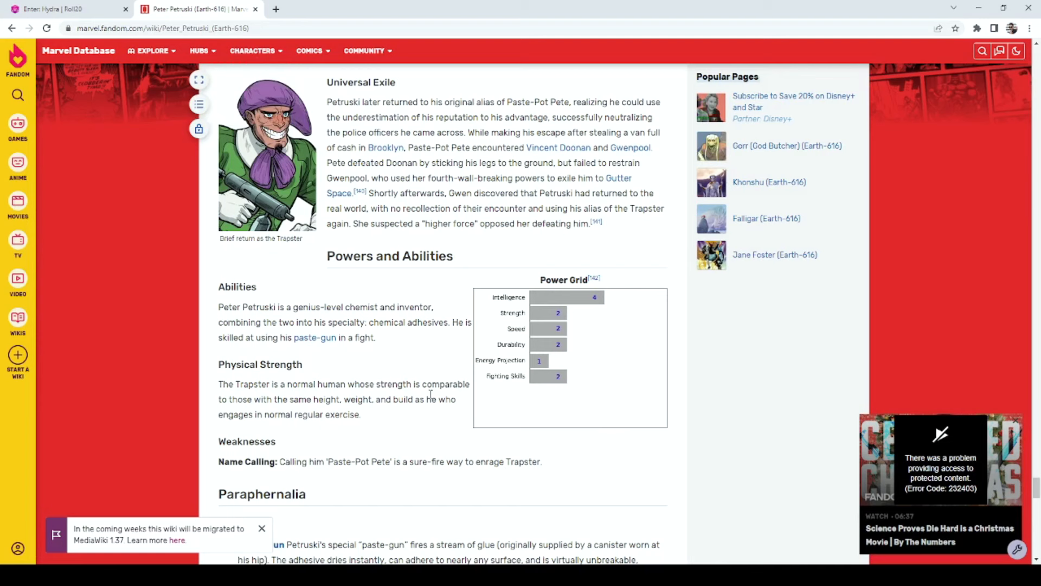
click(53, 9)
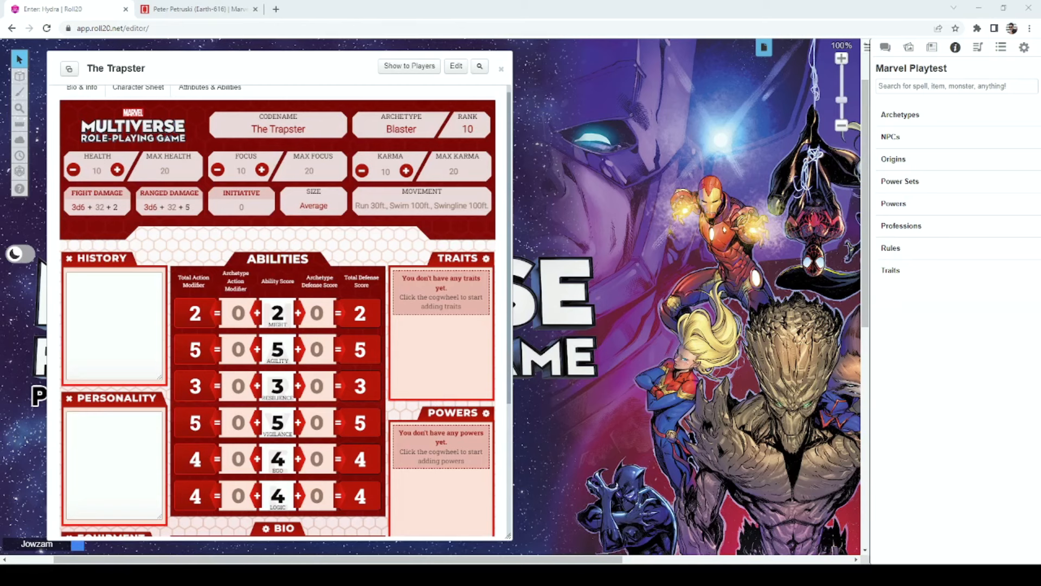
scroll(323, 224, down, 3)
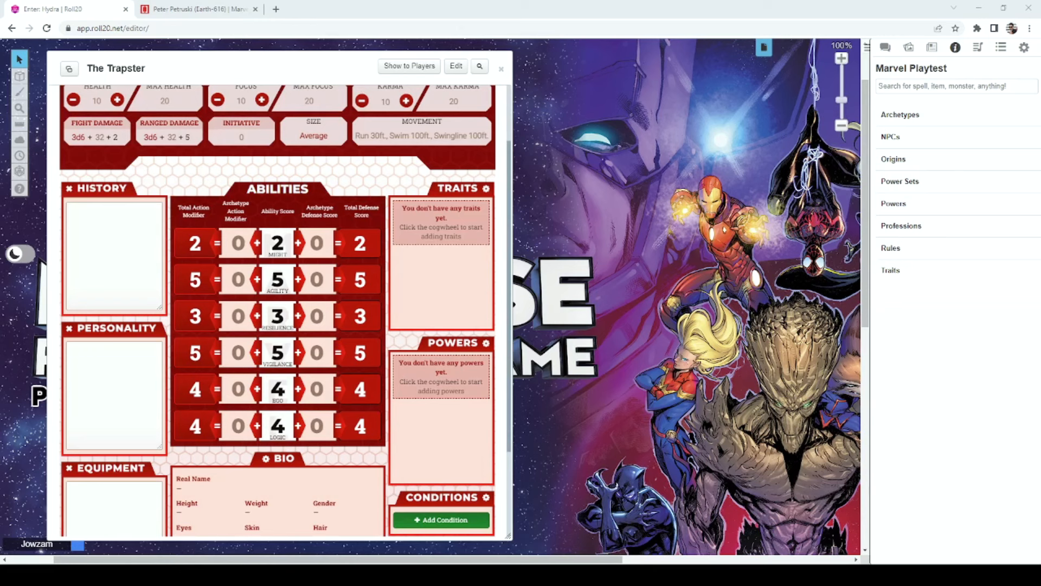
Search the compendium for "raised" and check the Blaster's raised ability caps and the rank 9 - 12 score cap
click(952, 87)
text(raised)
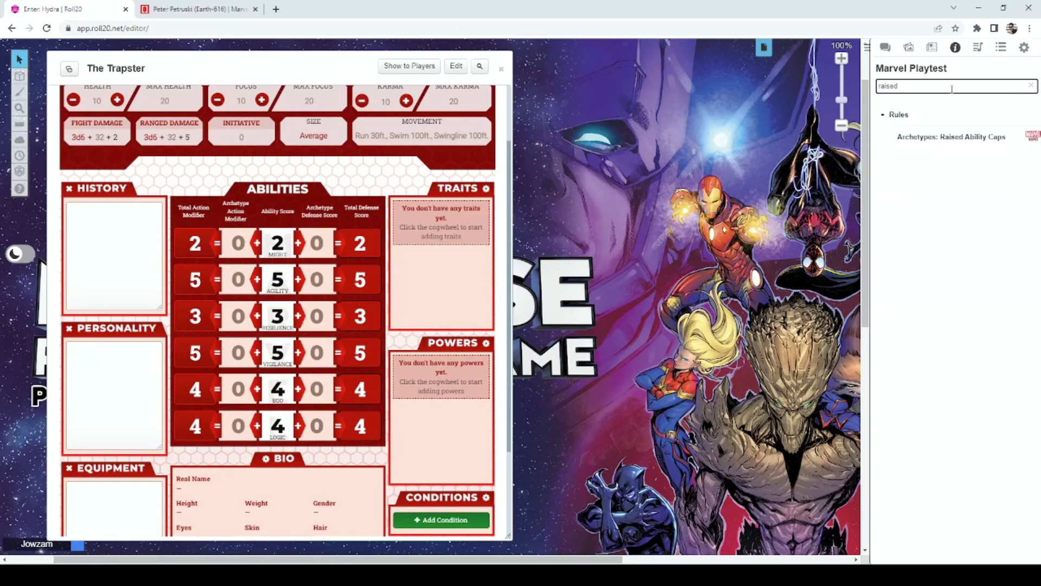
click(945, 137)
drag(539, 101, 757, 93)
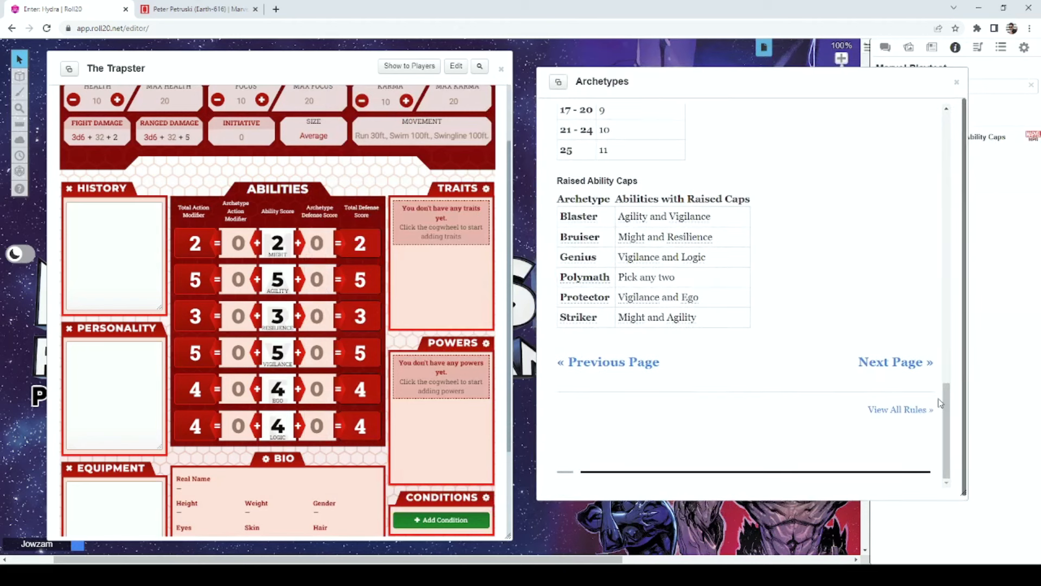
mouse_move(946, 397)
mouse_down()
mouse_move(957, 356)
mouse_move(951, 377)
mouse_up()
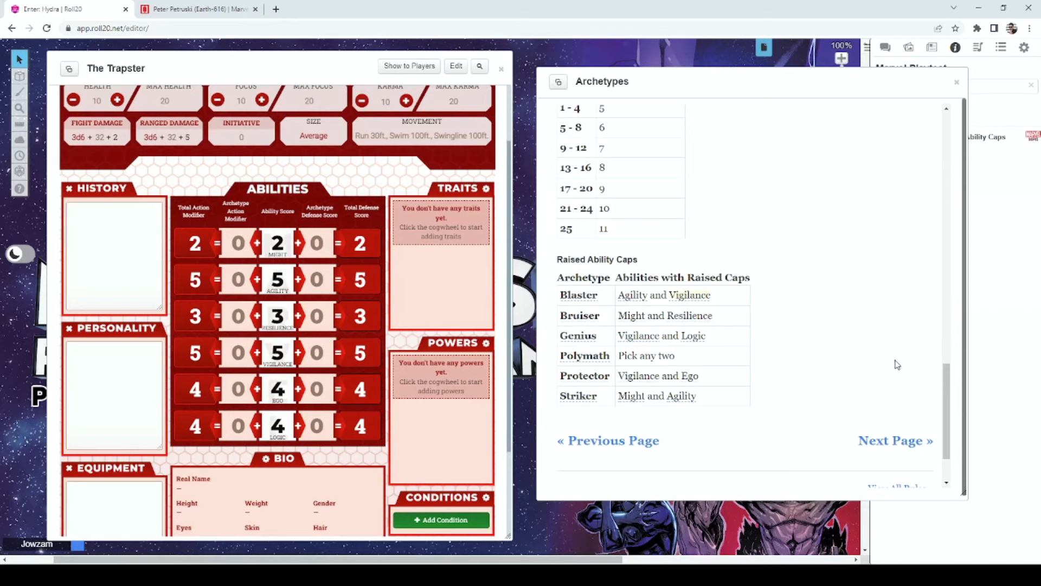
click(947, 389)
drag(947, 389, 947, 367)
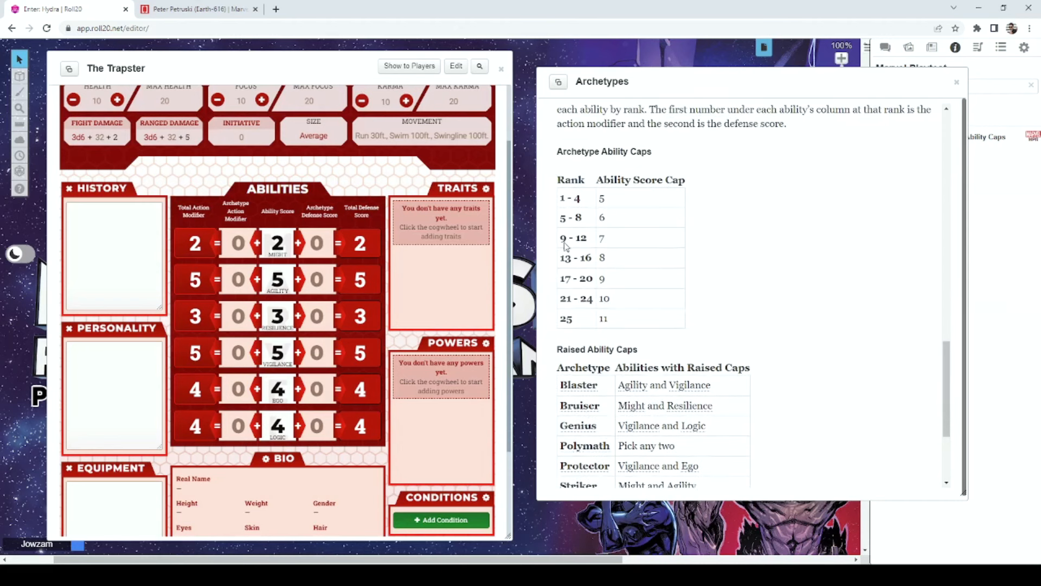
drag(561, 238, 640, 247)
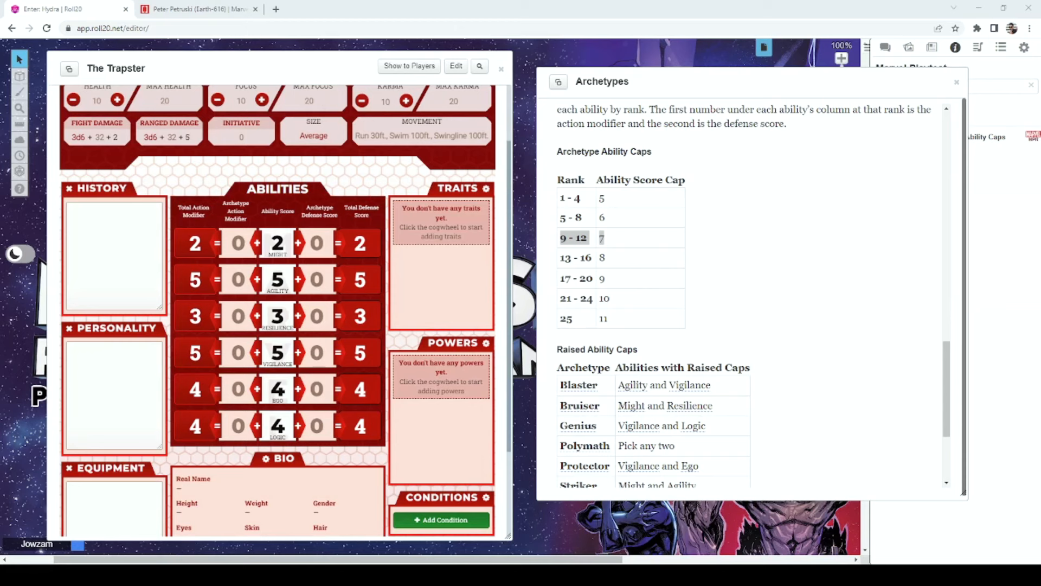
click(958, 86)
Search the compendium for "ability" and check the rank 10 row of the Ability Score Points table under Creating a Character
double_click(942, 87)
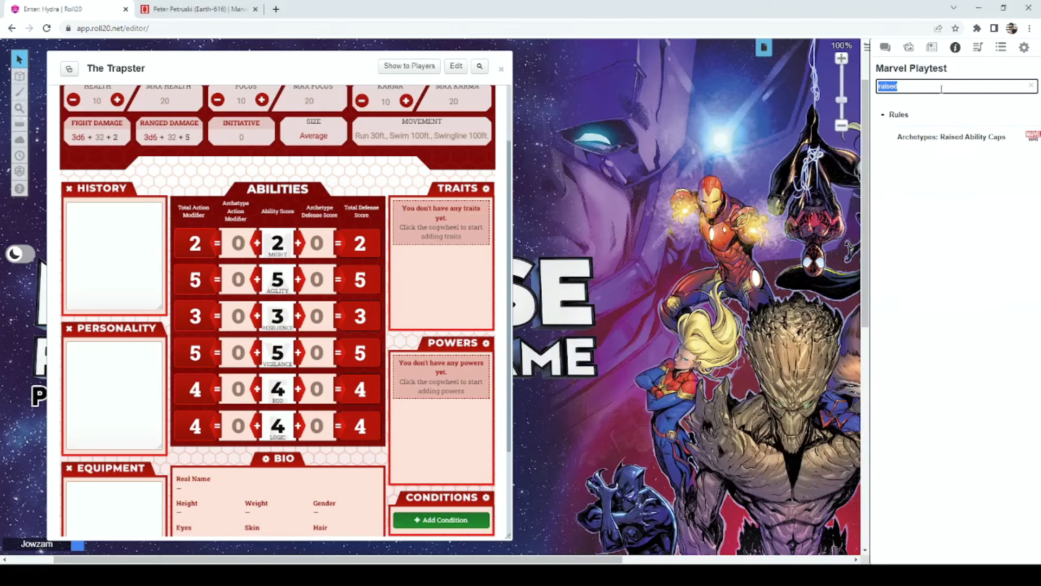
text(ability)
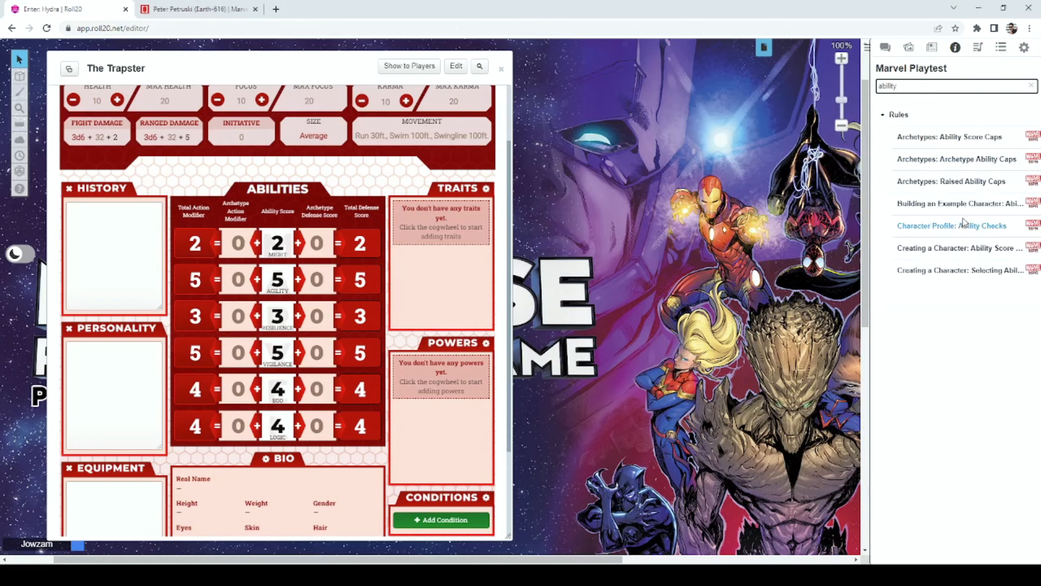
click(955, 248)
drag(581, 105, 777, 85)
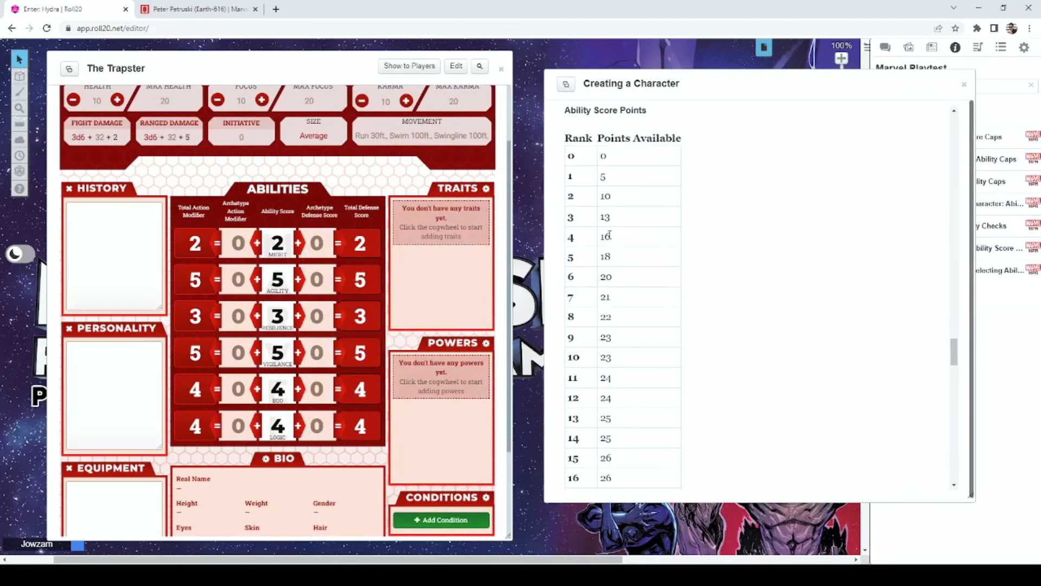
drag(567, 357, 636, 360)
click(965, 84)
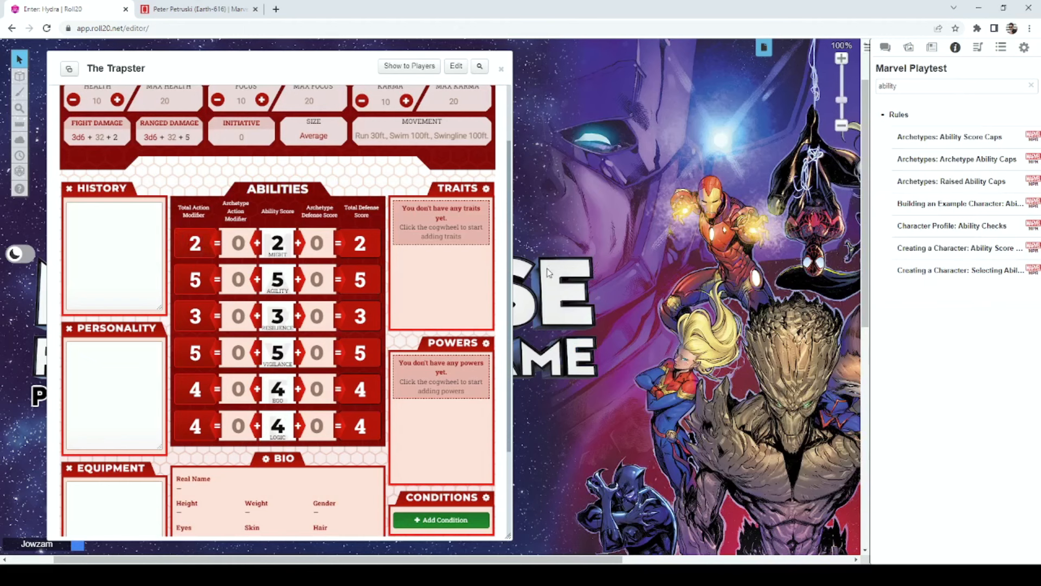
Search the compendium for "blaster" and open Blaster Modifiers and Scores beside the sheet, at the damage, Health and Focus table
scroll(508, 252, down, 1)
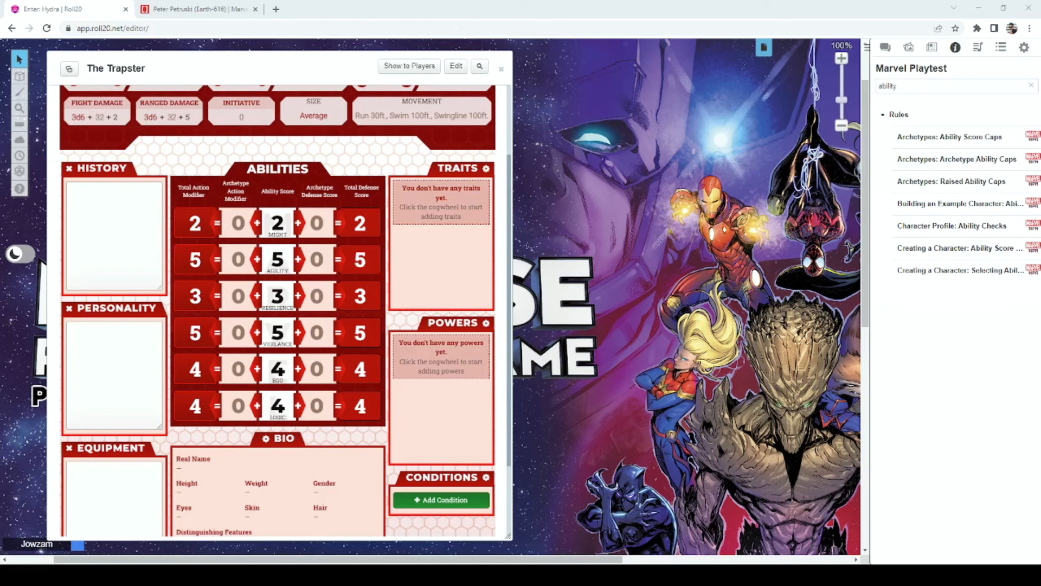
scroll(164, 180, up, 3)
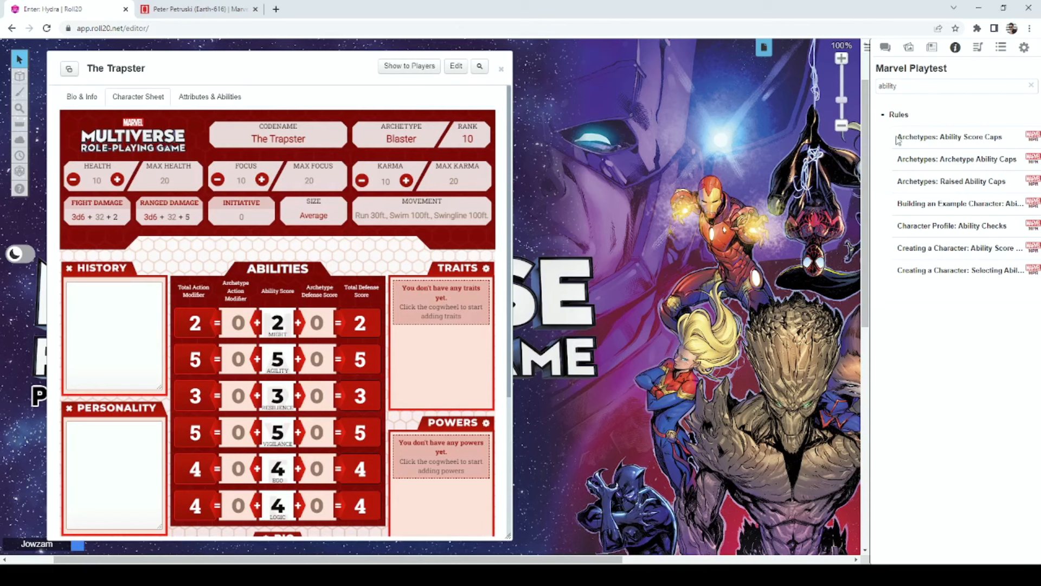
double_click(927, 86)
text(blaster)
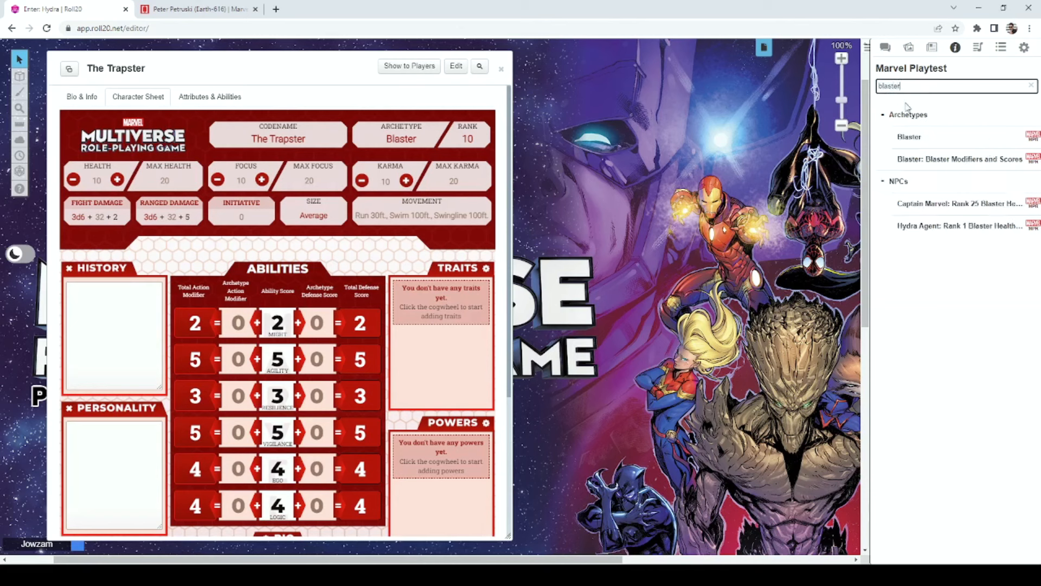
click(955, 160)
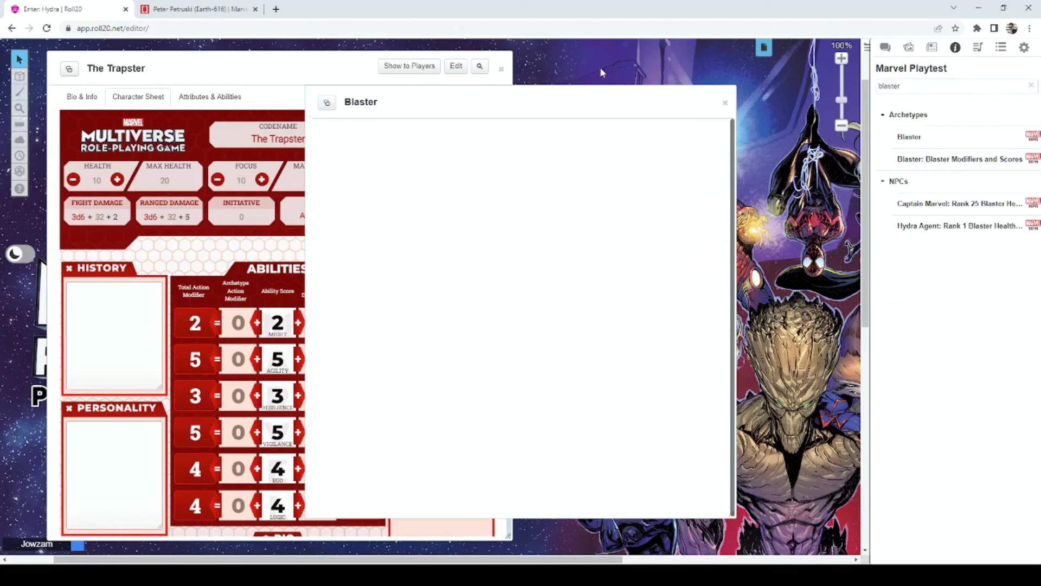
drag(929, 227, 941, 345)
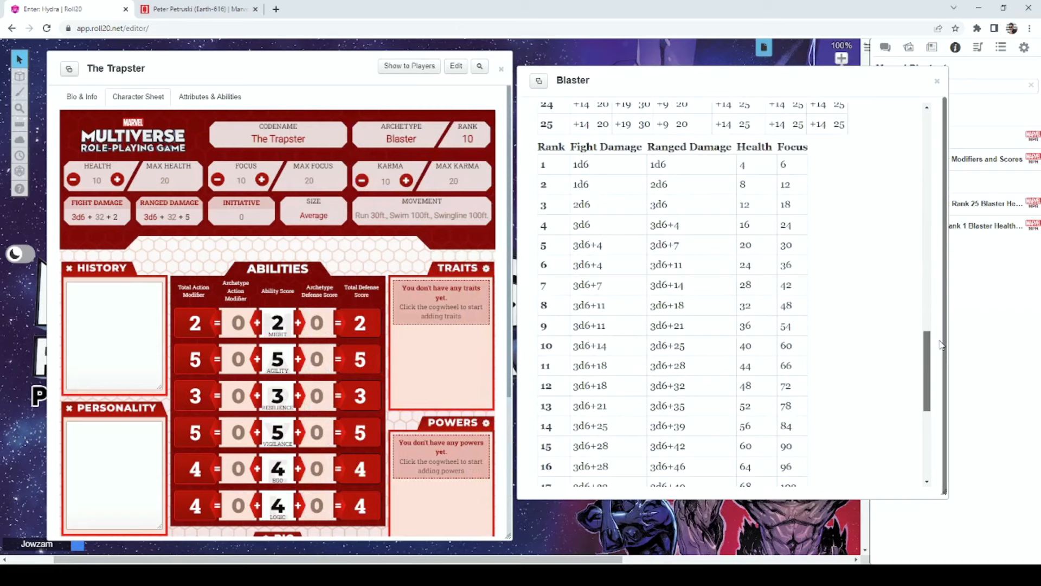
Look up the rank 10 Blaster Health and set the Trapster's Max Health to 70
drag(738, 145, 766, 145)
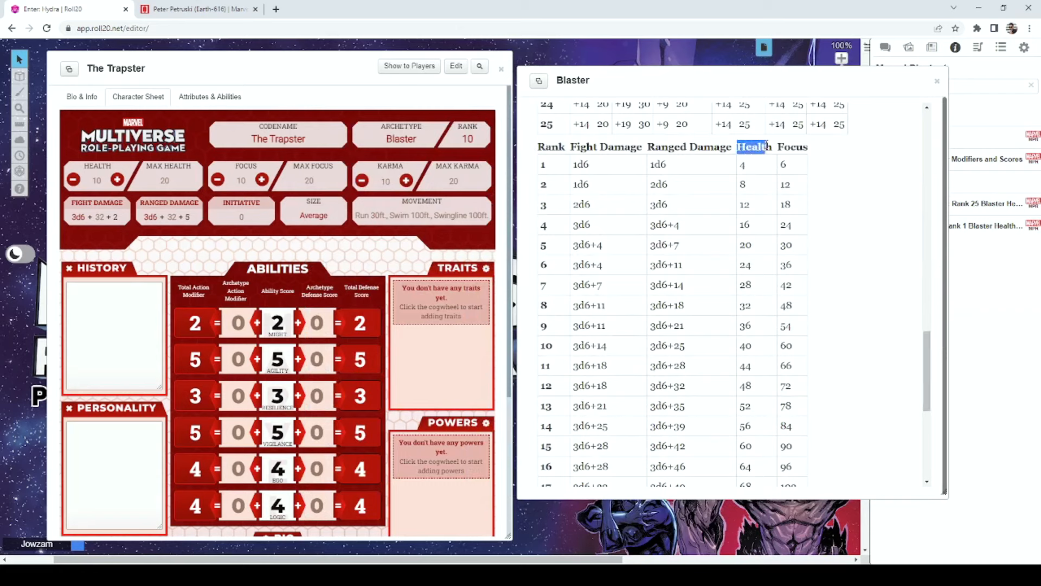
drag(547, 345, 553, 345)
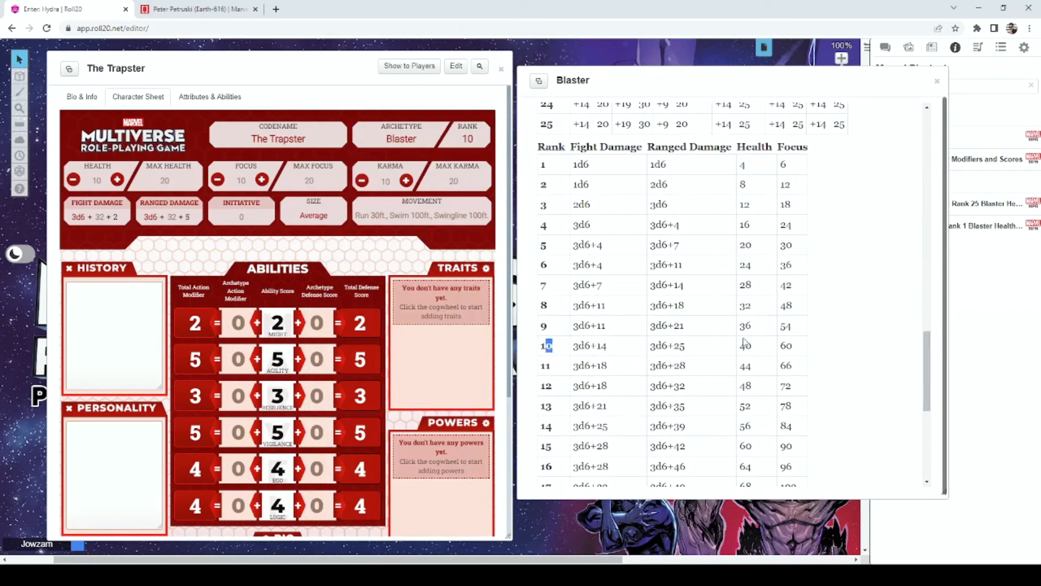
drag(740, 346, 760, 347)
click(172, 177)
text(40)
drag(173, 179, 134, 182)
text(70)
Look up the rank 10 Blaster Focus and set the Trapster's Max Focus to 110
double_click(786, 146)
click(793, 345)
double_click(786, 346)
click(309, 180)
text(60)
key(BackSpace)
key(BackSpace)
text(110)
Set the Trapster's Max Karma to 5, Initiative to 5 and Movement to 30
click(451, 177)
text(5)
scroll(337, 199, down, 1)
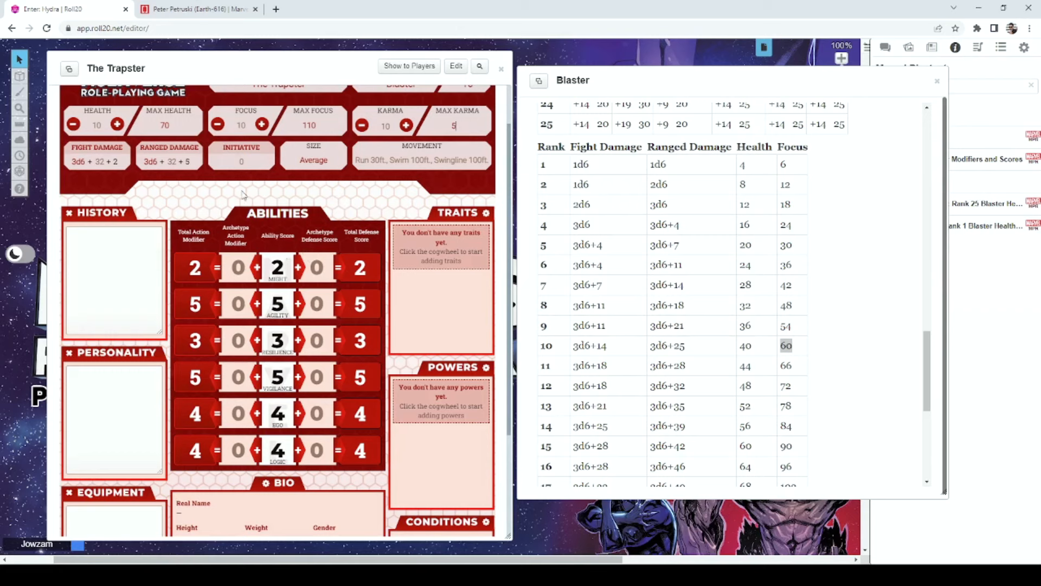
click(244, 162)
text(5)
click(385, 161)
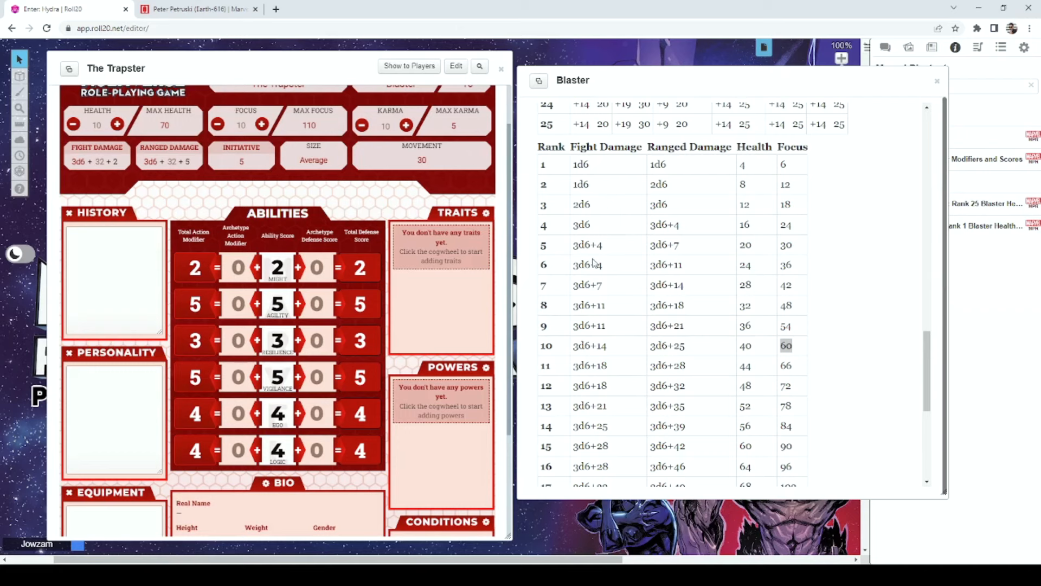
Set the Fight Damage bonus to 14 and the Ranged Damage bonus to 25, following the rank 10 Blaster row
double_click(582, 345)
drag(597, 349, 607, 349)
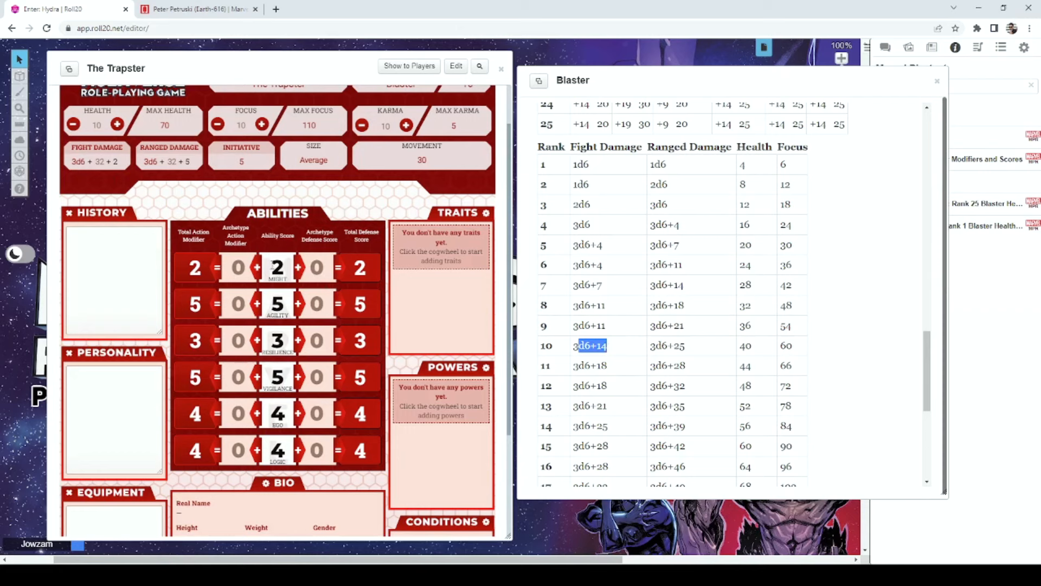
click(98, 160)
text(14)
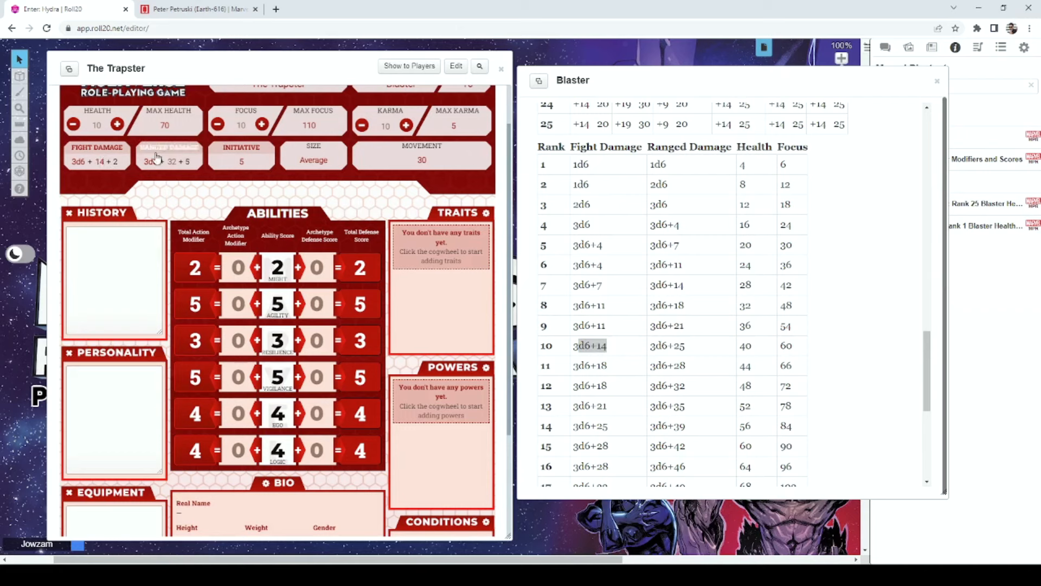
drag(661, 345, 692, 355)
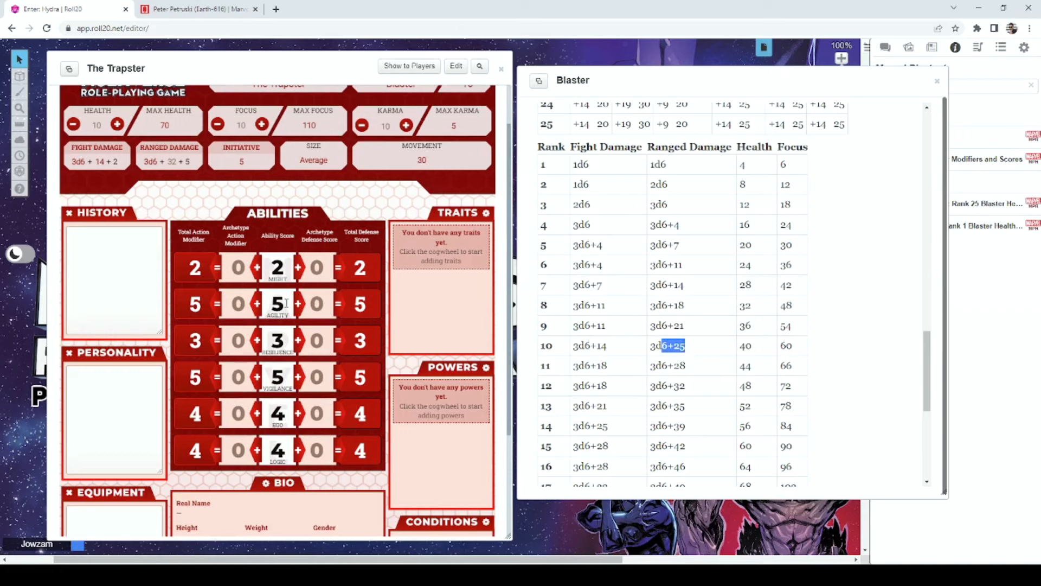
click(174, 161)
text(25)
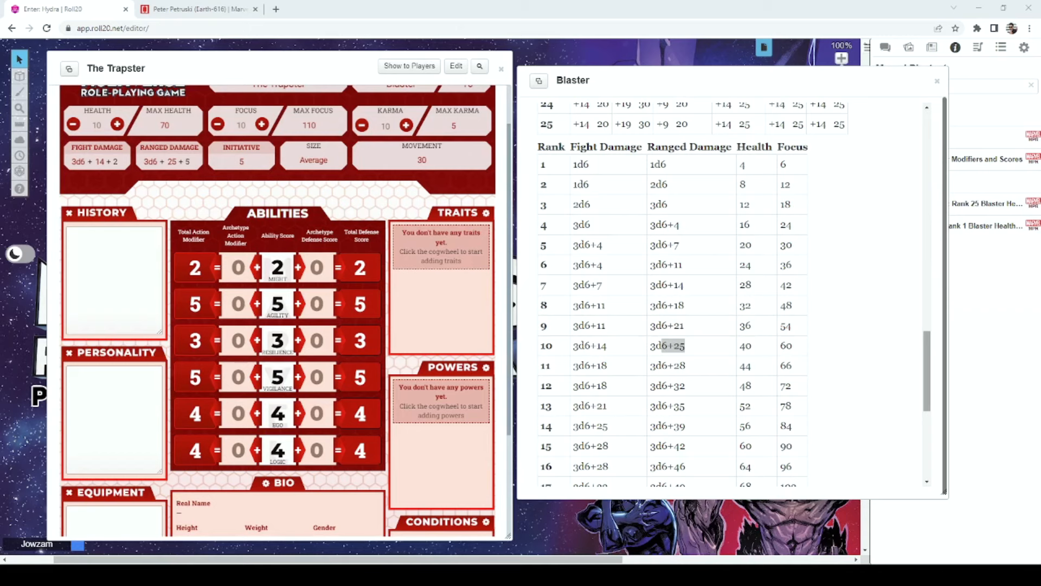
Find the rank 10 row of the Blaster ability table and set Might's archetype action modifier to 7 and defense score to 15
scroll(940, 267, up, 8)
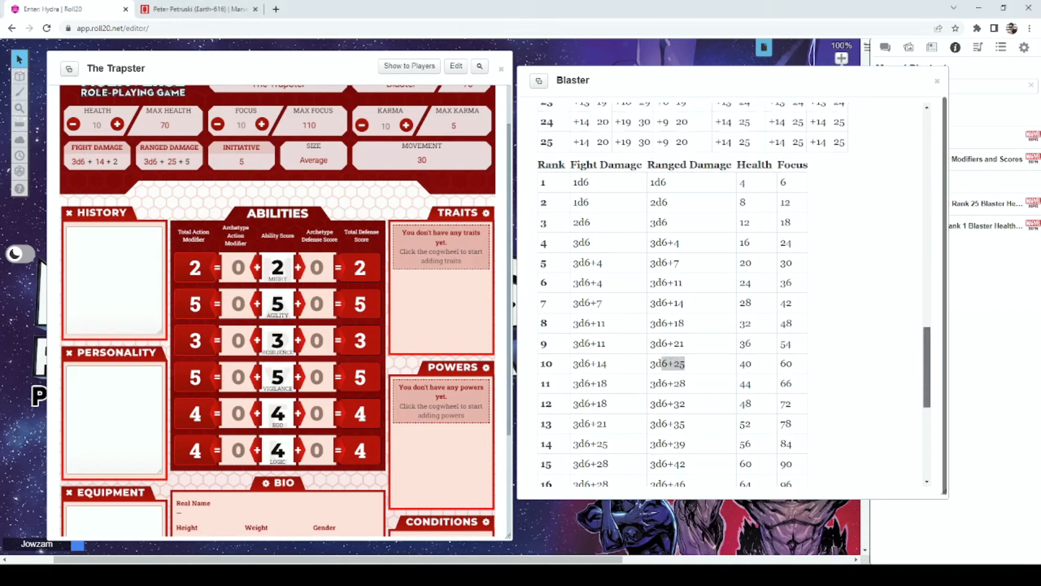
scroll(940, 266, up, 5)
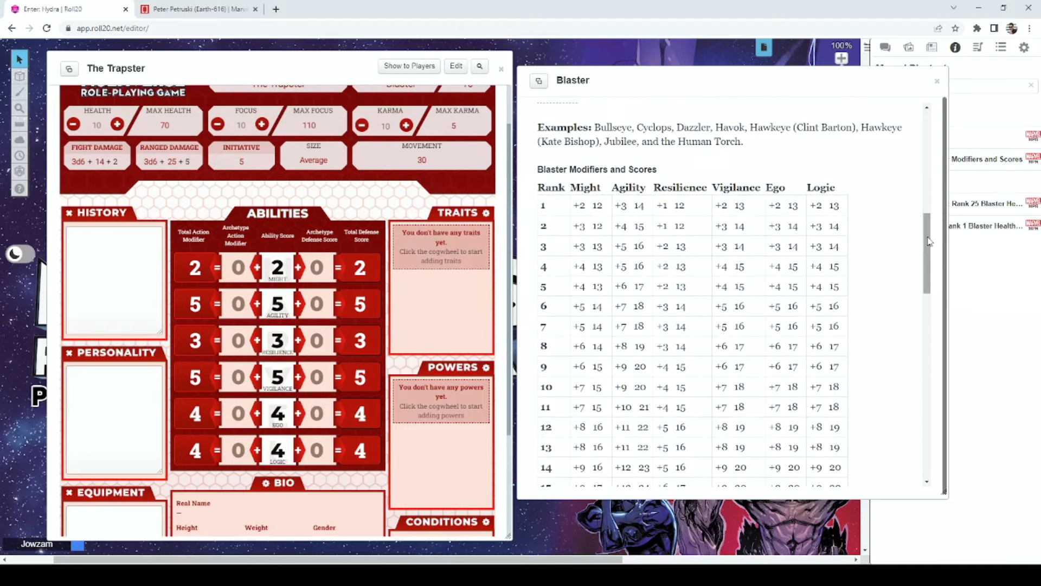
scroll(785, 261, down, 3)
drag(539, 290, 587, 286)
click(557, 289)
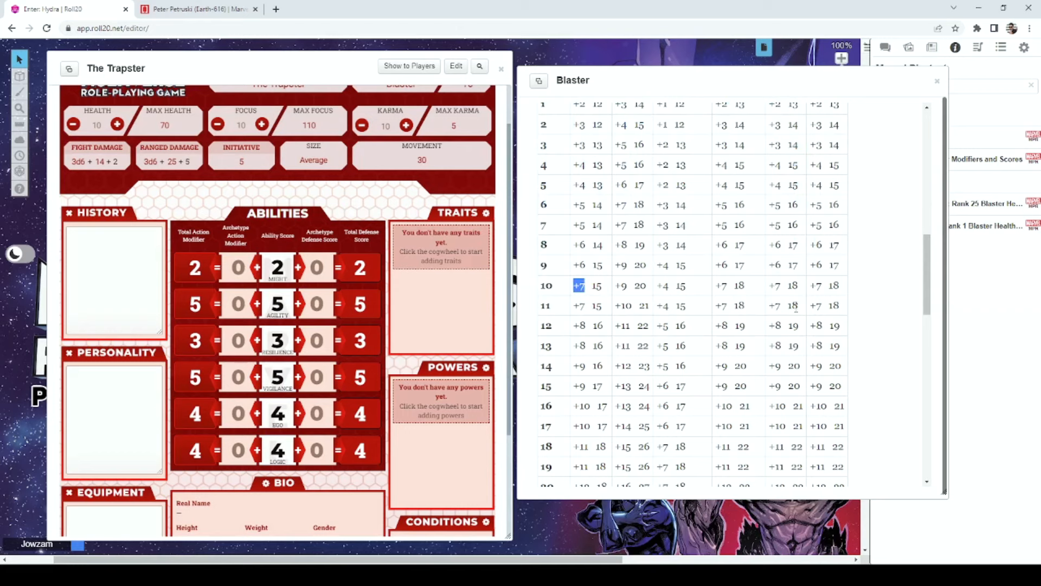
click(598, 288)
double_click(599, 289)
drag(929, 279, 929, 274)
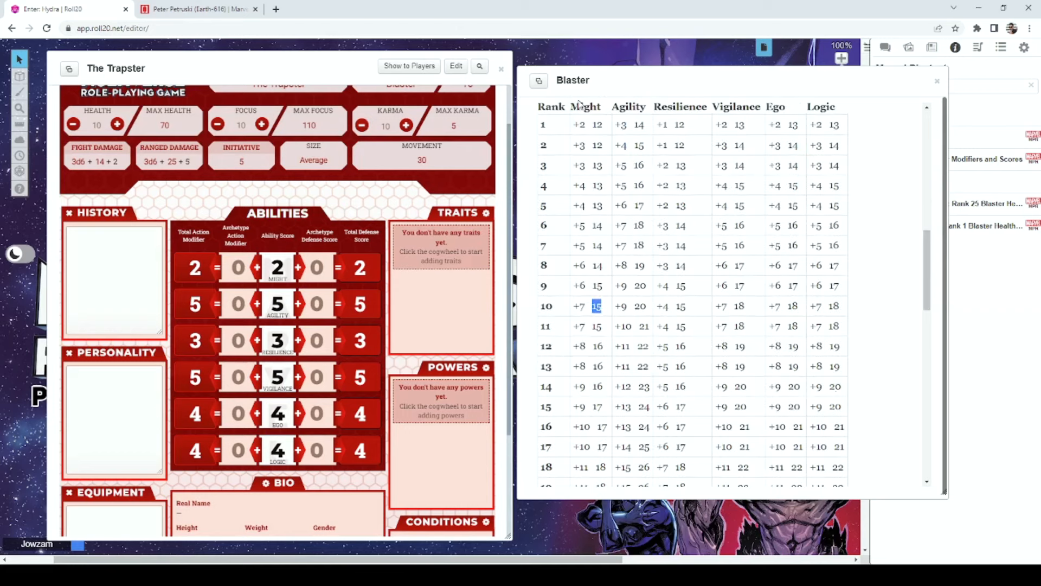
click(241, 271)
text(7)
click(316, 270)
text(15)
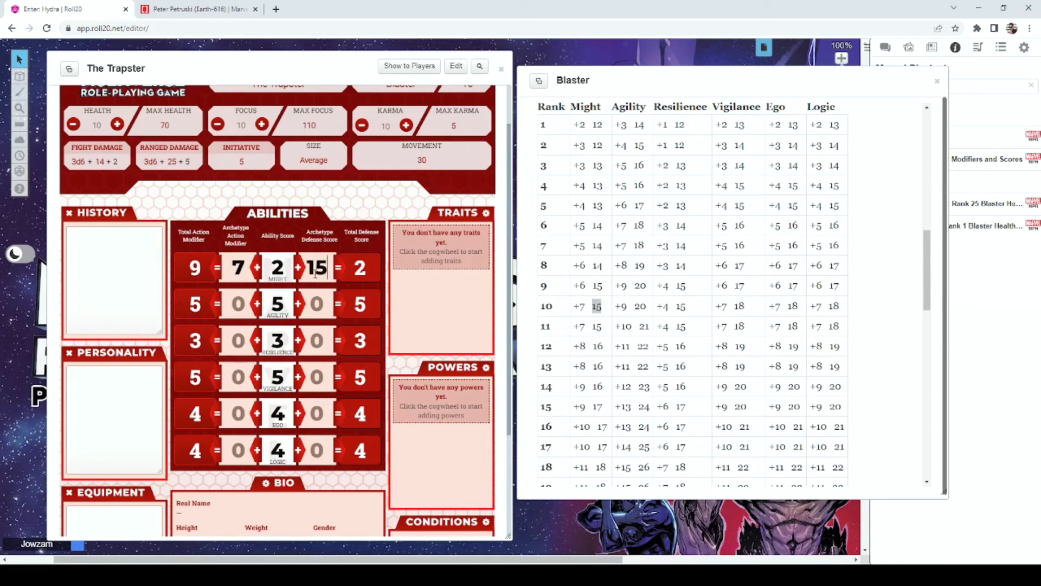
click(269, 204)
Set the archetype action modifier and defense score to 9 and 20 for Agility, and 4 and 15 for Resilience
click(246, 303)
text(9)
key(Tab)
text(20)
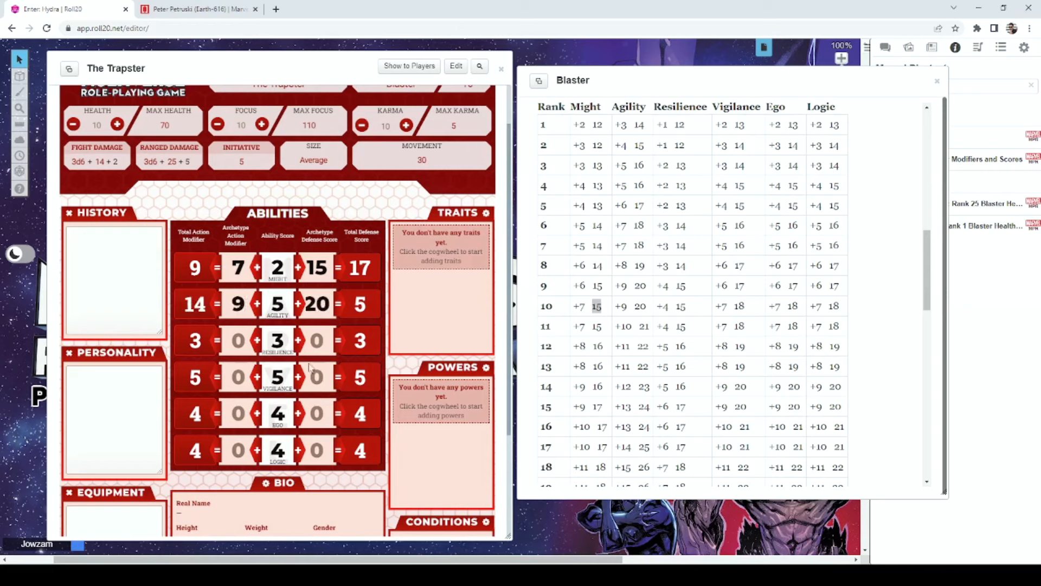
click(224, 331)
text(4)
click(313, 341)
text(15)
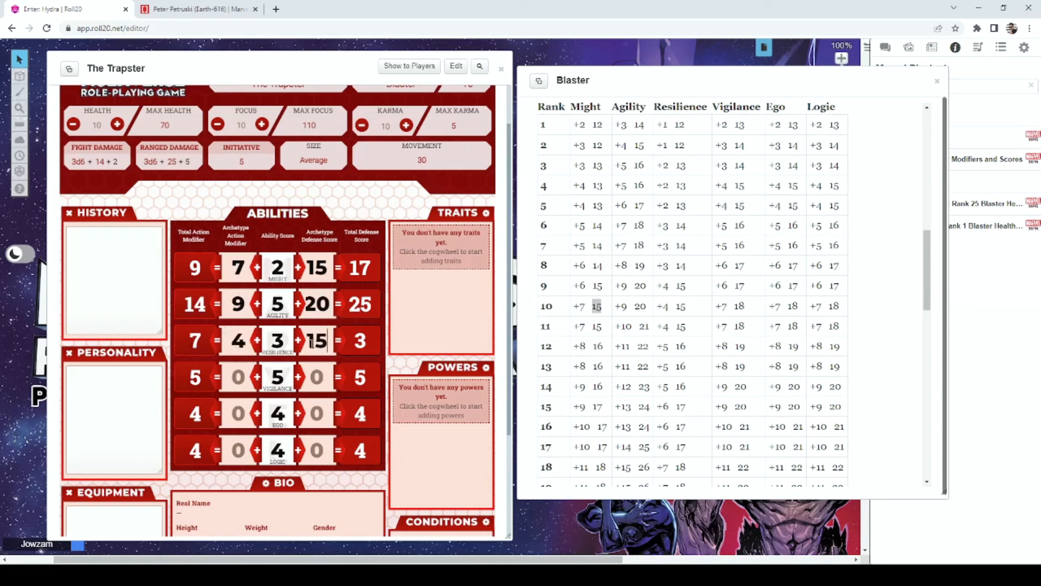
Set Vigilance's archetype action modifier to 7 and its archetype defense score to 18
click(233, 376)
text(7)
click(313, 375)
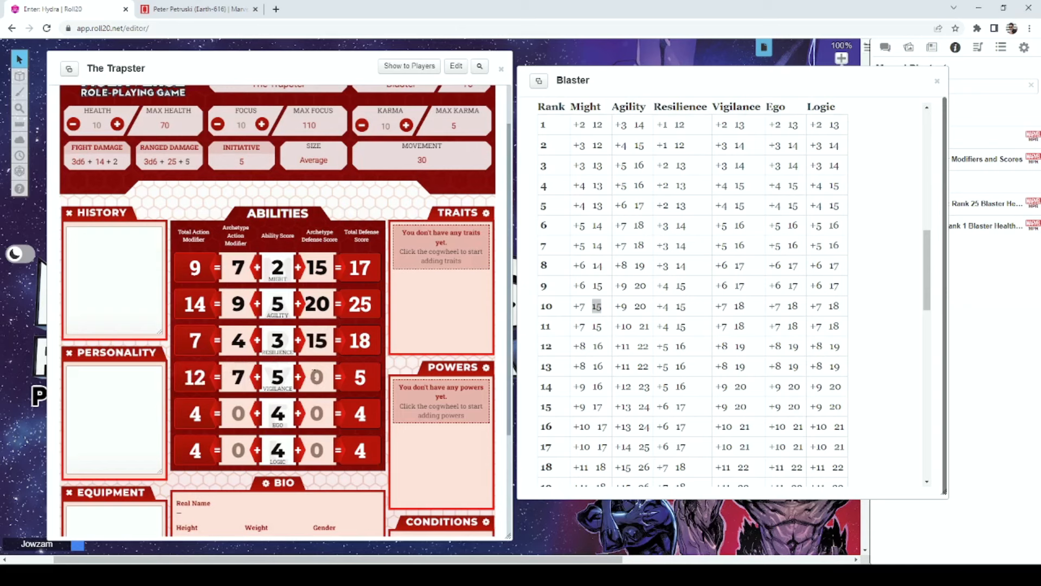
text(18)
Set the archetype action modifier to 7 and the archetype defense score to 18 for both Ego and Logic
click(235, 415)
text(7)
click(233, 442)
text(7)
click(317, 414)
text(18)
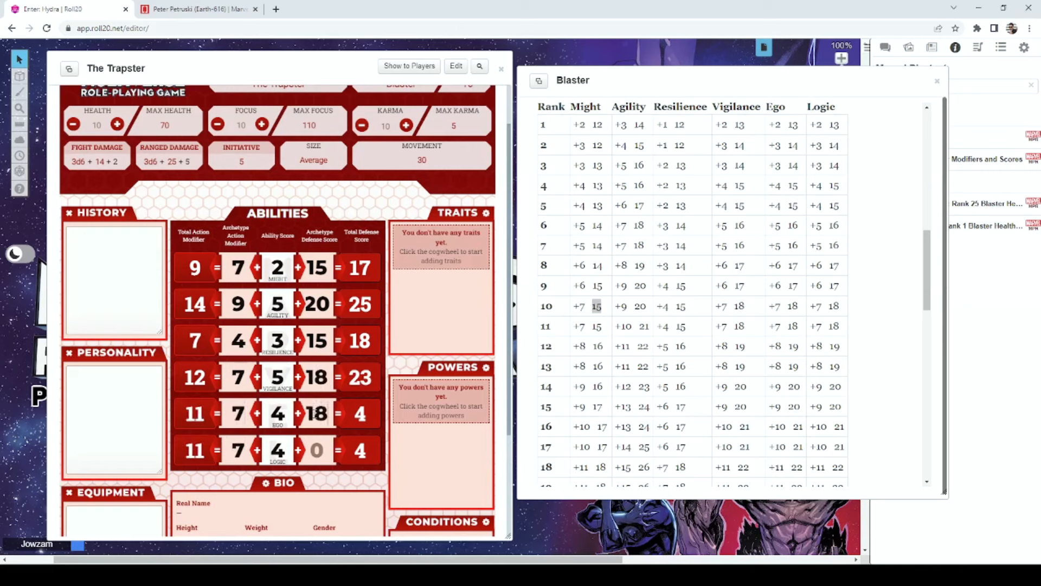
click(315, 449)
text(18)
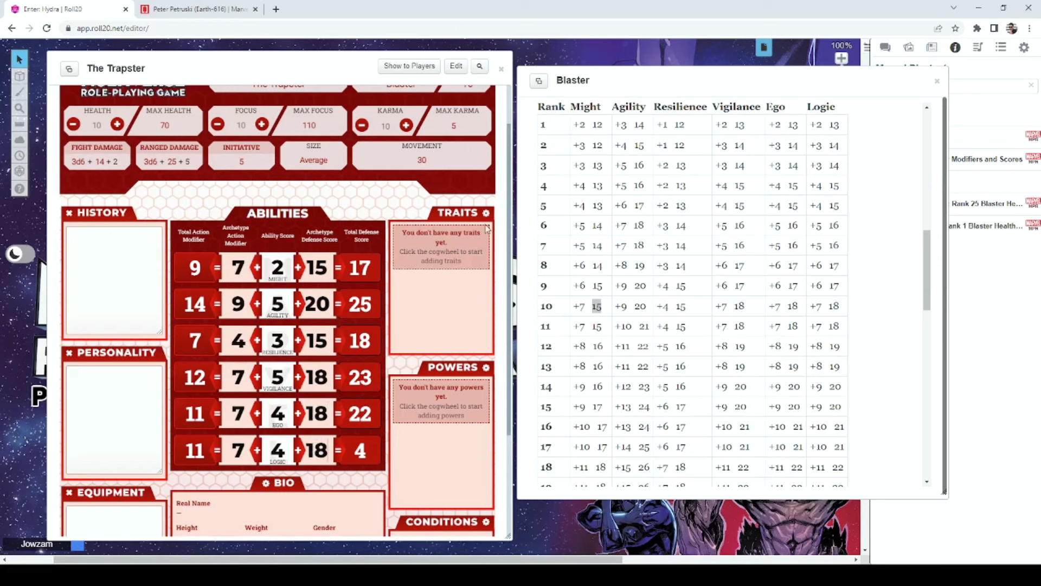
Enter "Scientist" in the Personality box of The Trapster's character sheet
click(396, 196)
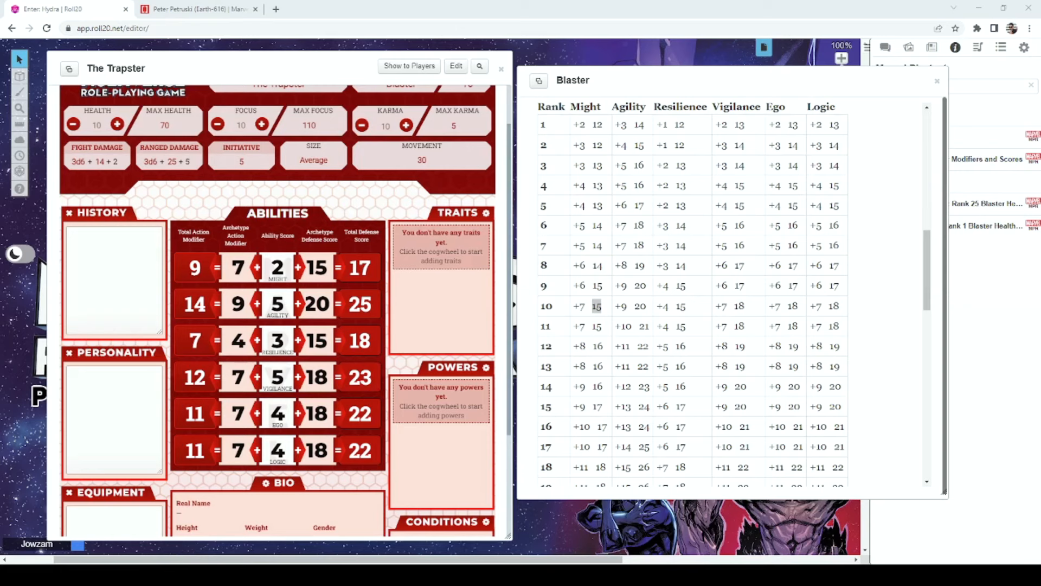
scroll(512, 266, up, 1)
scroll(512, 266, down, 3)
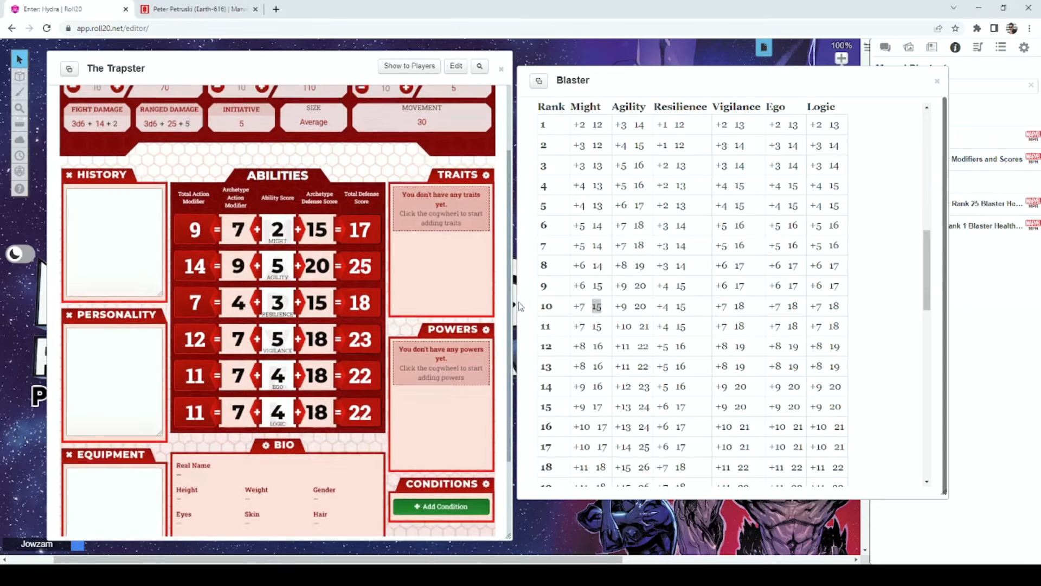
click(114, 236)
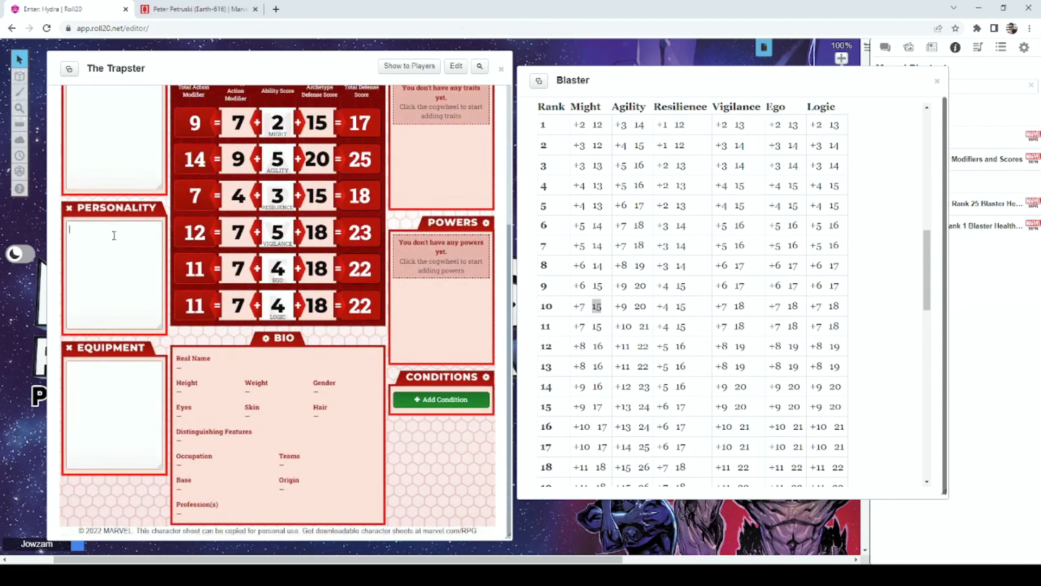
text(Scientist)
Close the Blaster rules, search the compendium for "trait", and look up the number of extra traits for rank 10 in the Traits rules
click(938, 81)
double_click(968, 89)
text(trait)
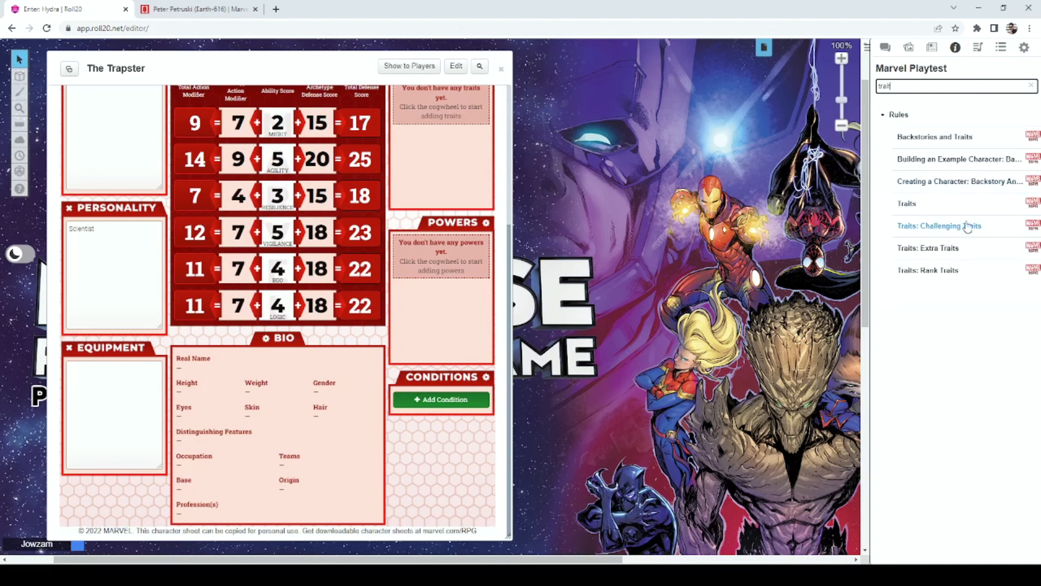
click(930, 204)
drag(608, 102, 728, 81)
drag(840, 132, 863, 268)
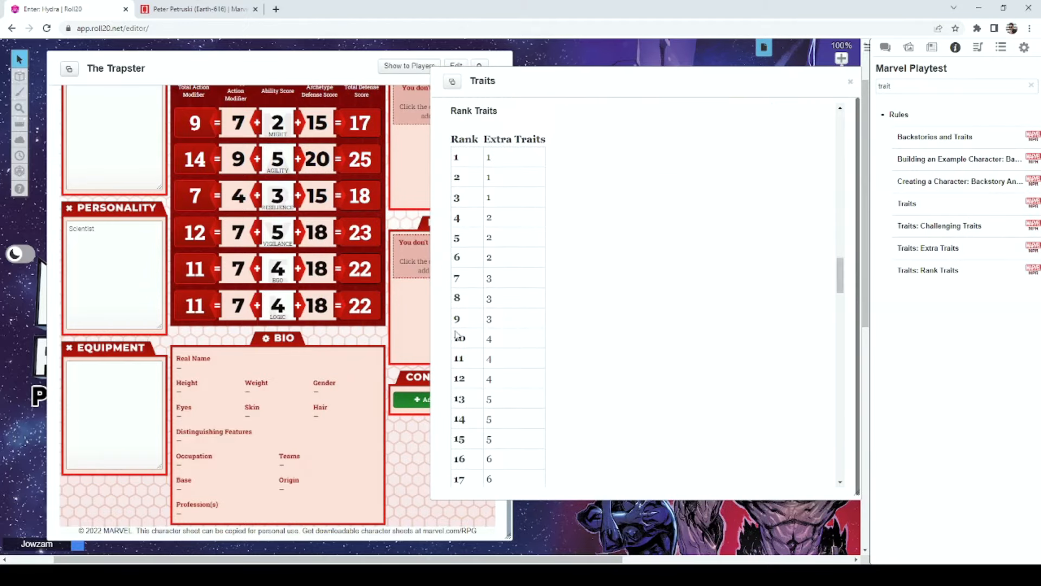
drag(459, 337, 533, 340)
click(851, 83)
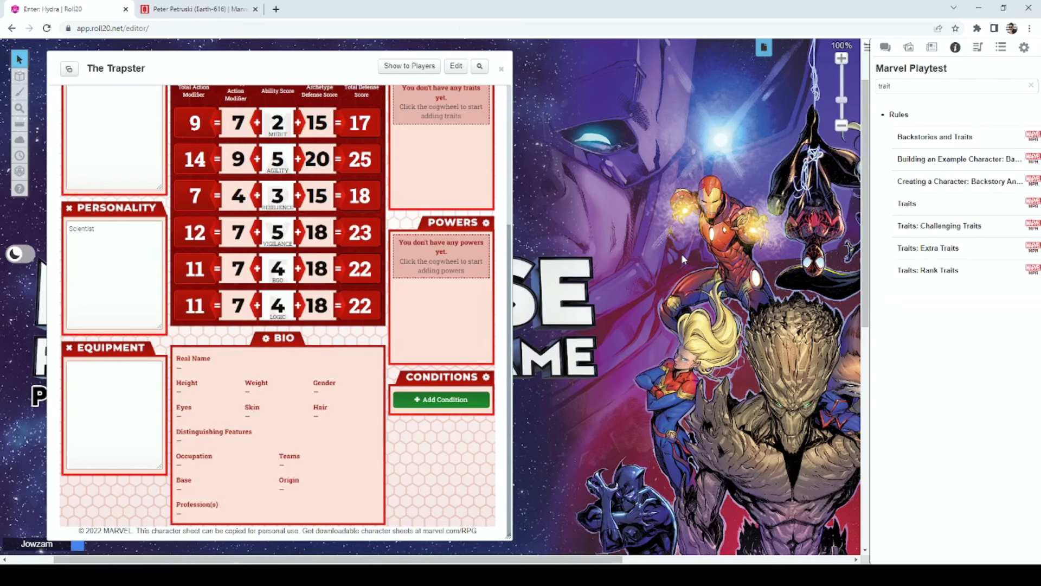
Search the compendium for "power" and check the Character Profile entry on power sets and powers
double_click(909, 84)
key(BackSpace)
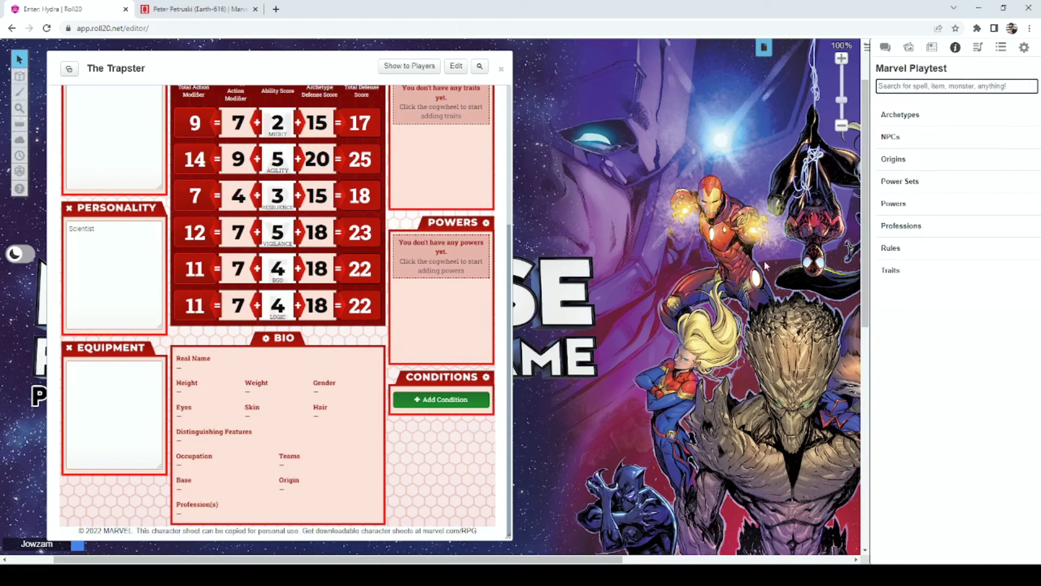
scroll(467, 200, up, 1)
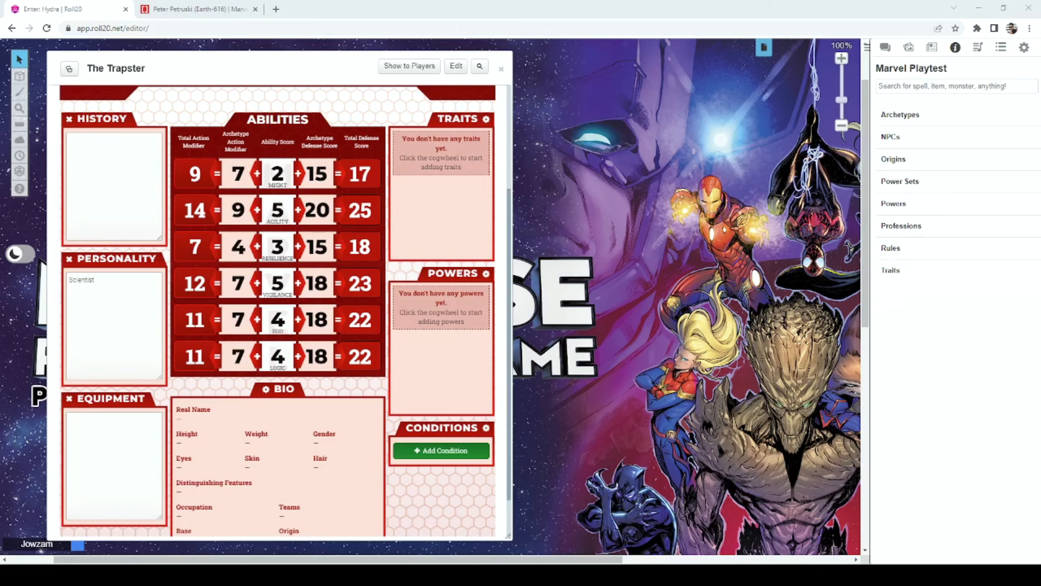
click(935, 86)
text(power)
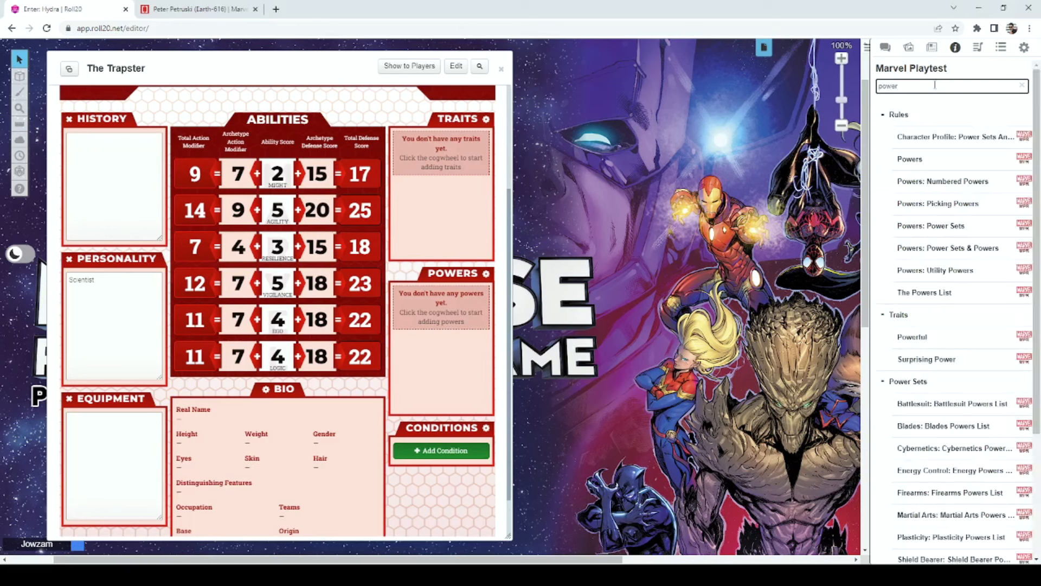
click(960, 145)
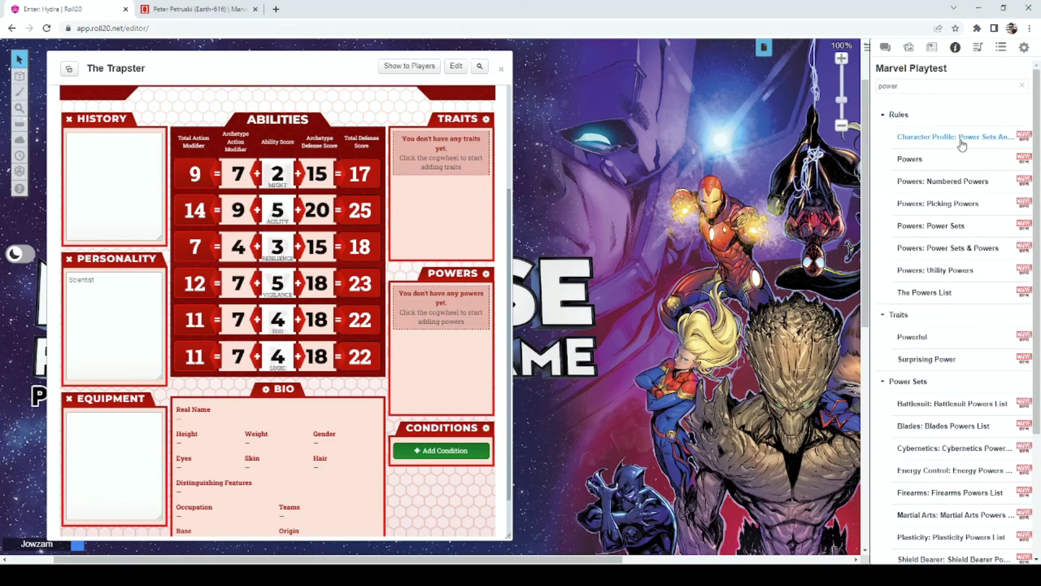
drag(481, 92, 699, 65)
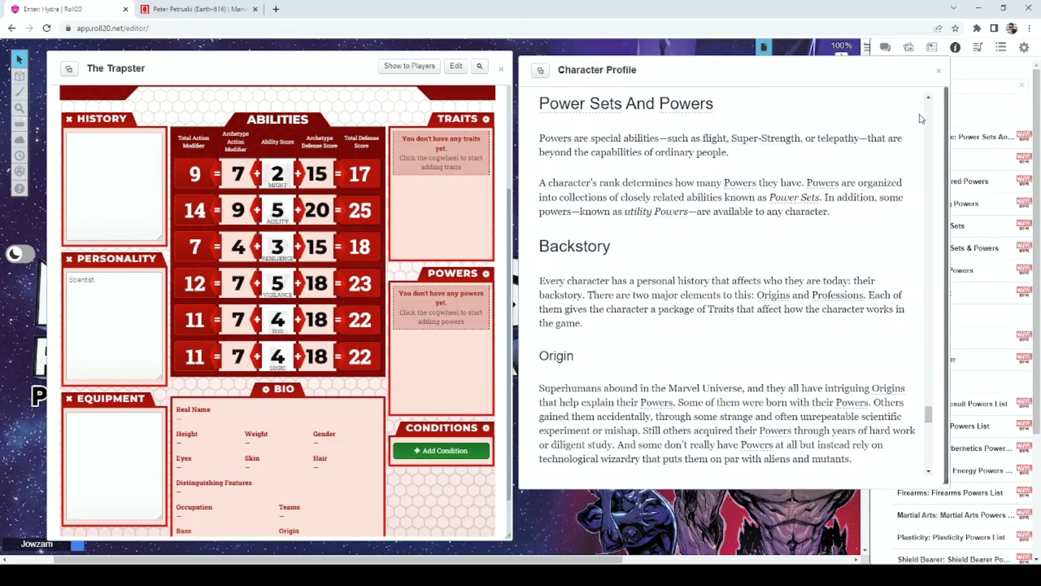
drag(930, 415, 939, 347)
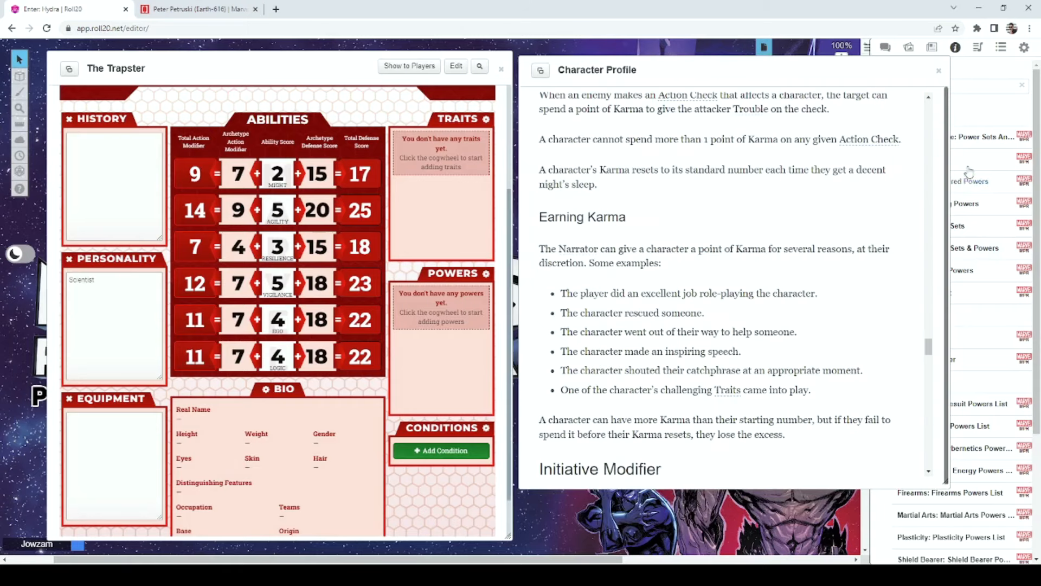
click(939, 70)
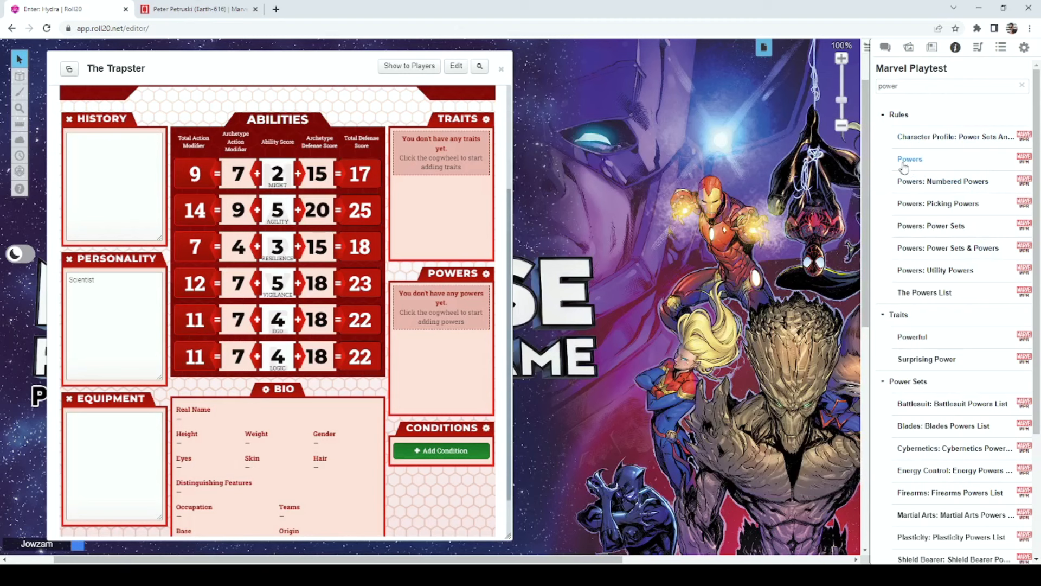
Look up the rank 10 row of the Power Sets & Powers table in the Powers rules, comparing it with rank 7
click(929, 204)
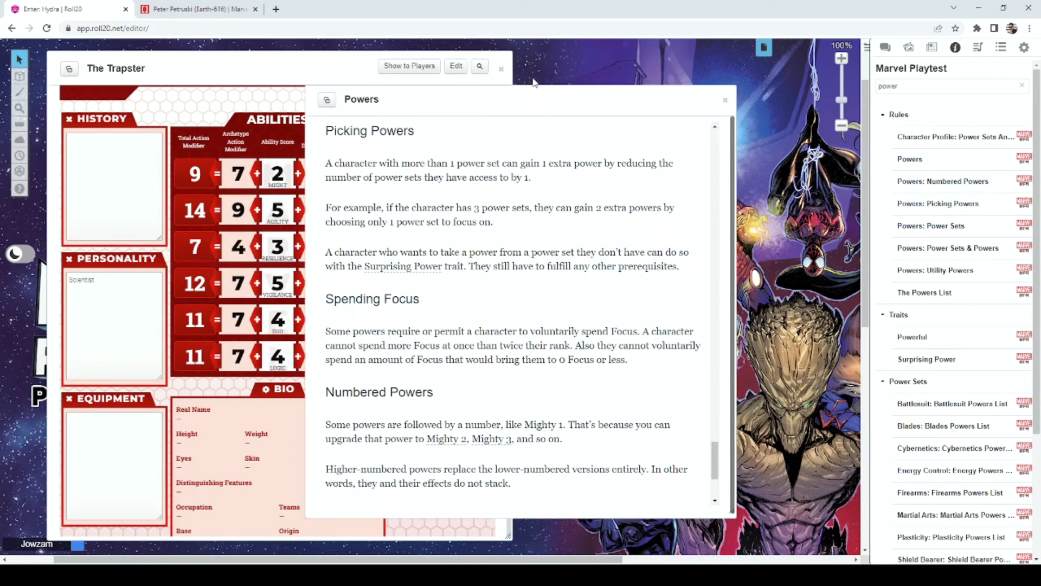
drag(631, 89, 772, 71)
drag(856, 392, 859, 251)
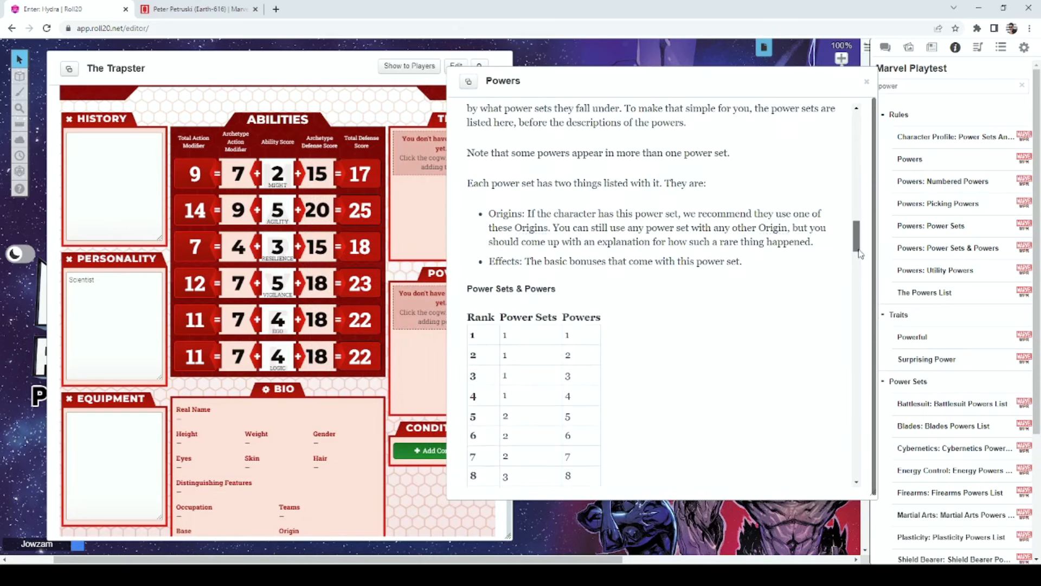
scroll(551, 306, down, 4)
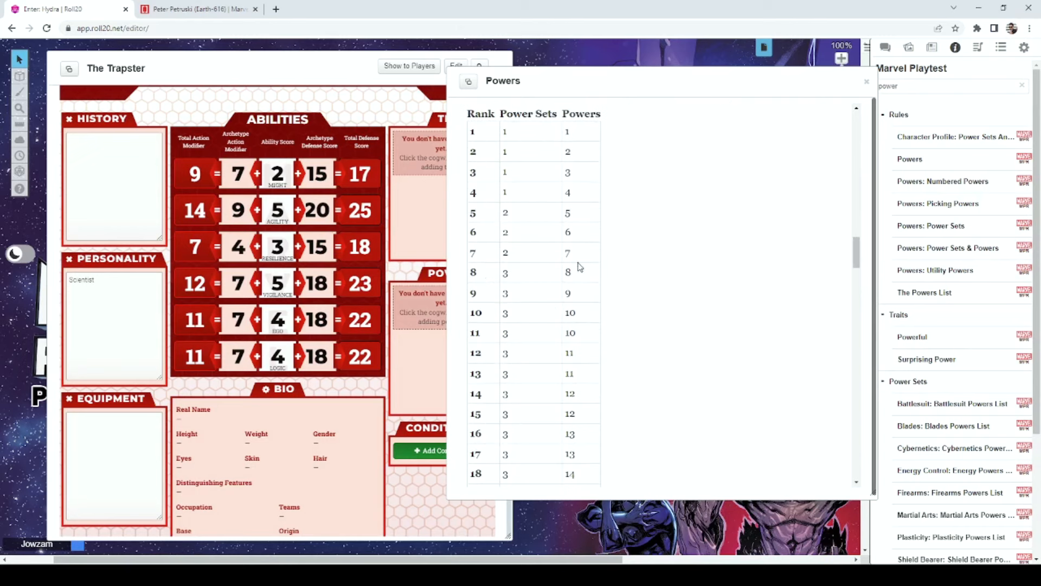
drag(566, 251, 578, 258)
drag(504, 250, 528, 259)
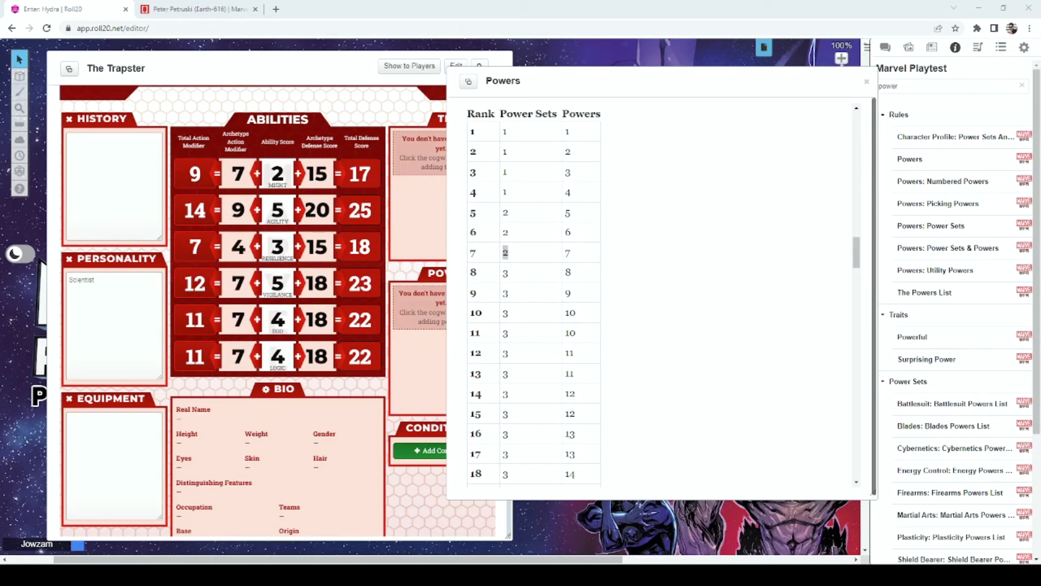
drag(470, 313, 589, 319)
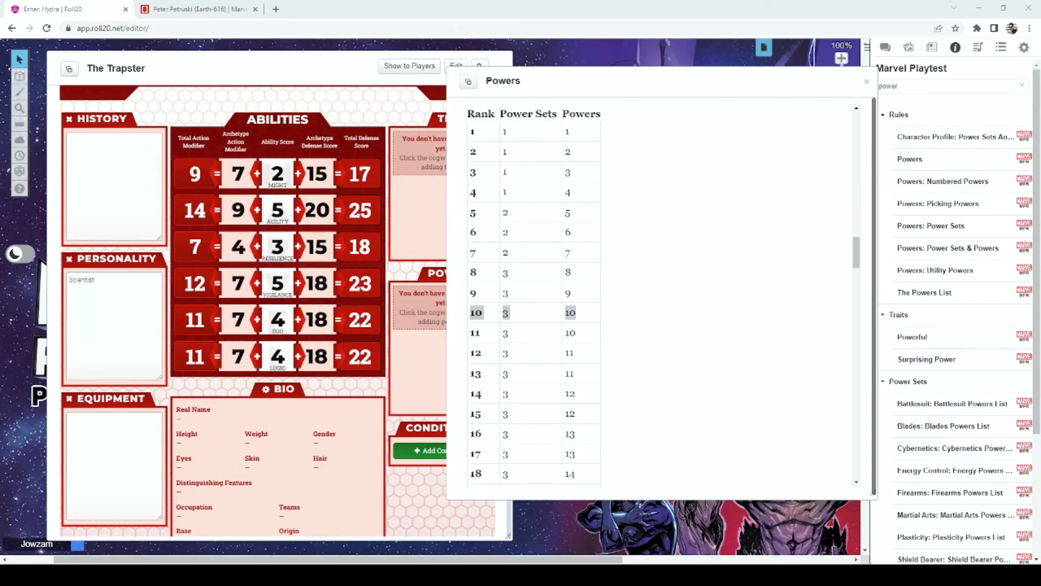
click(866, 81)
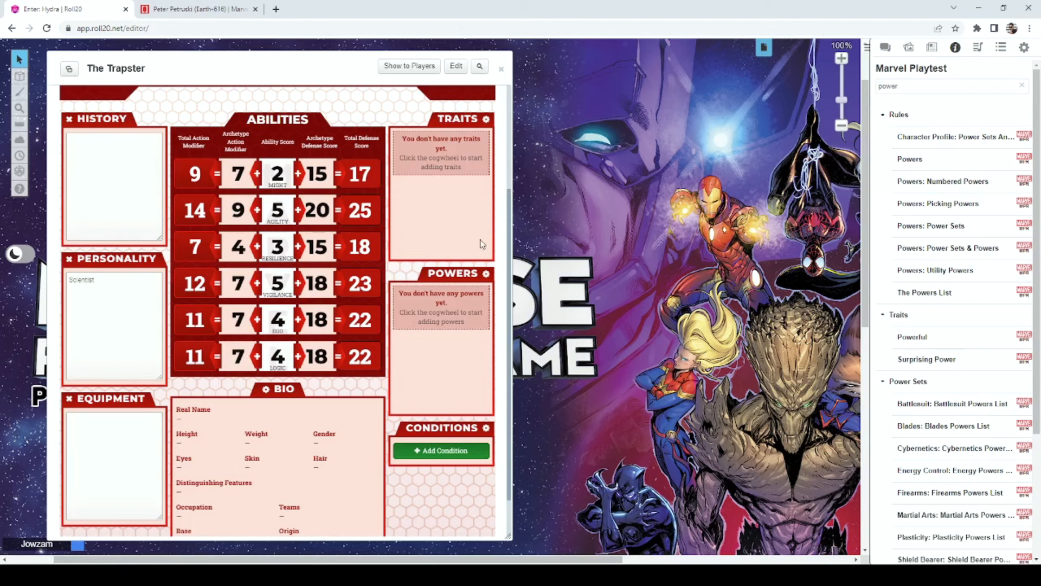
drag(510, 240, 526, 128)
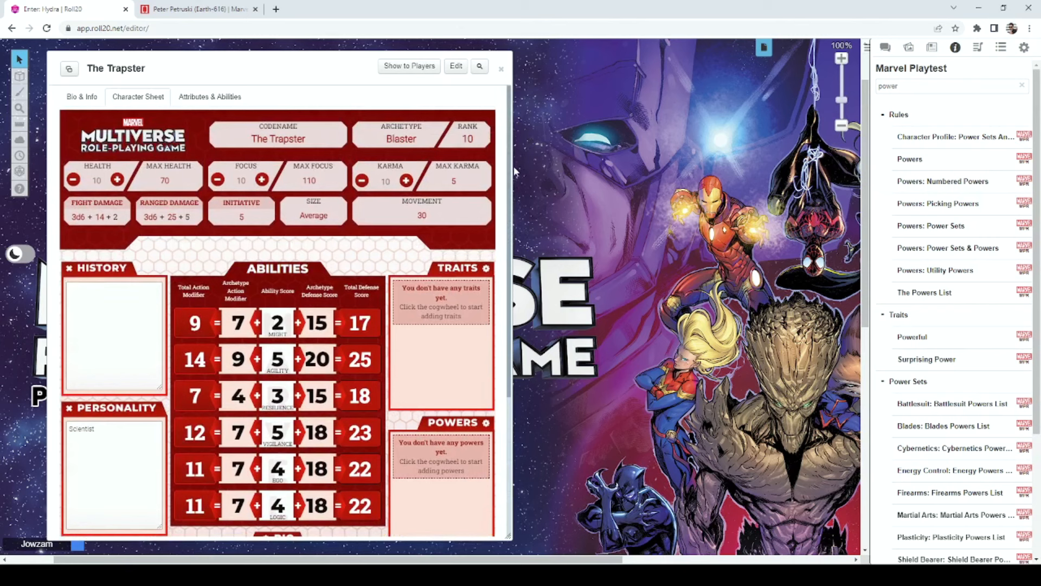
drag(513, 166, 515, 239)
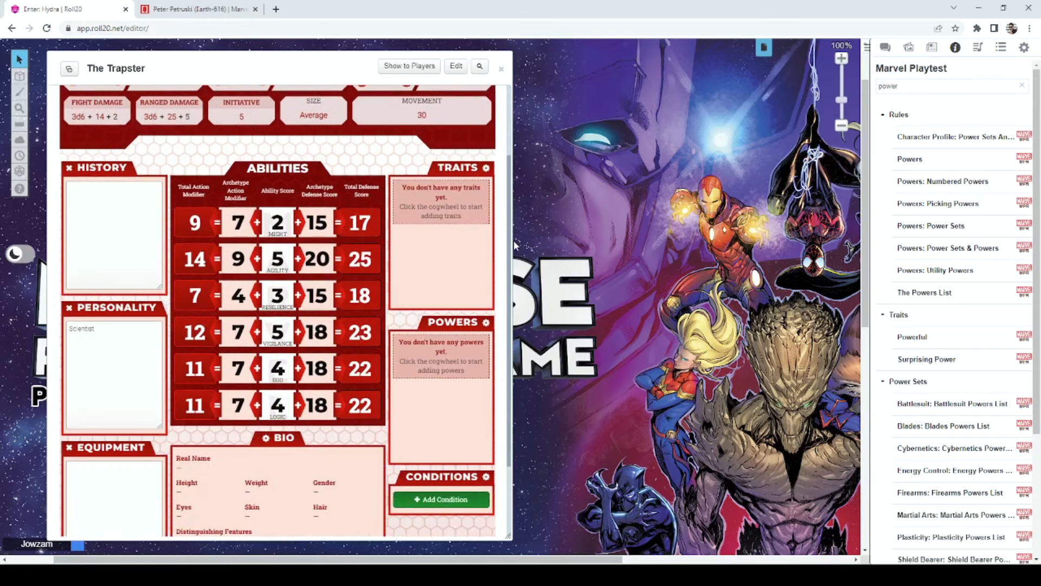
drag(507, 246, 510, 204)
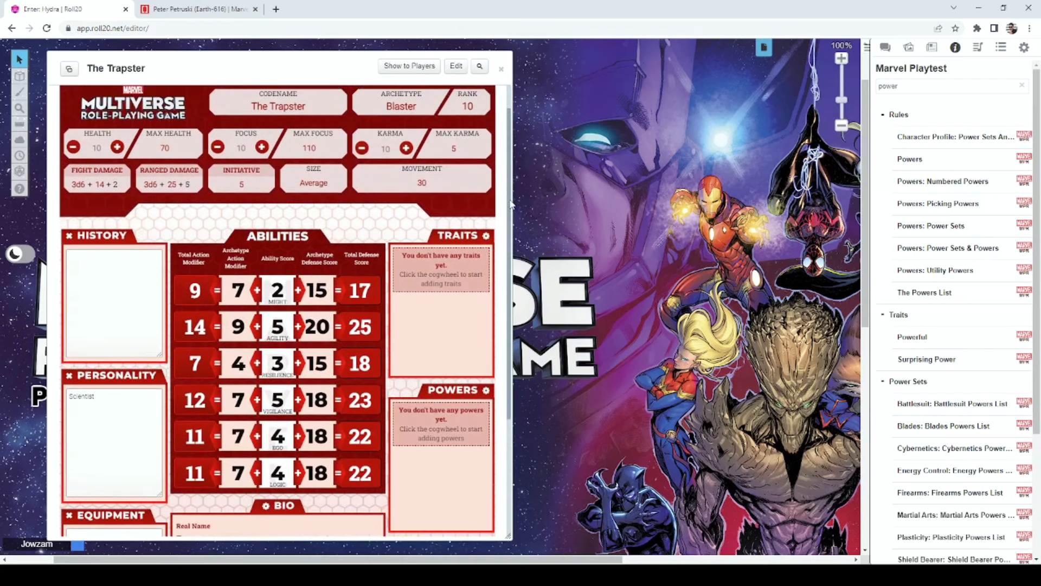